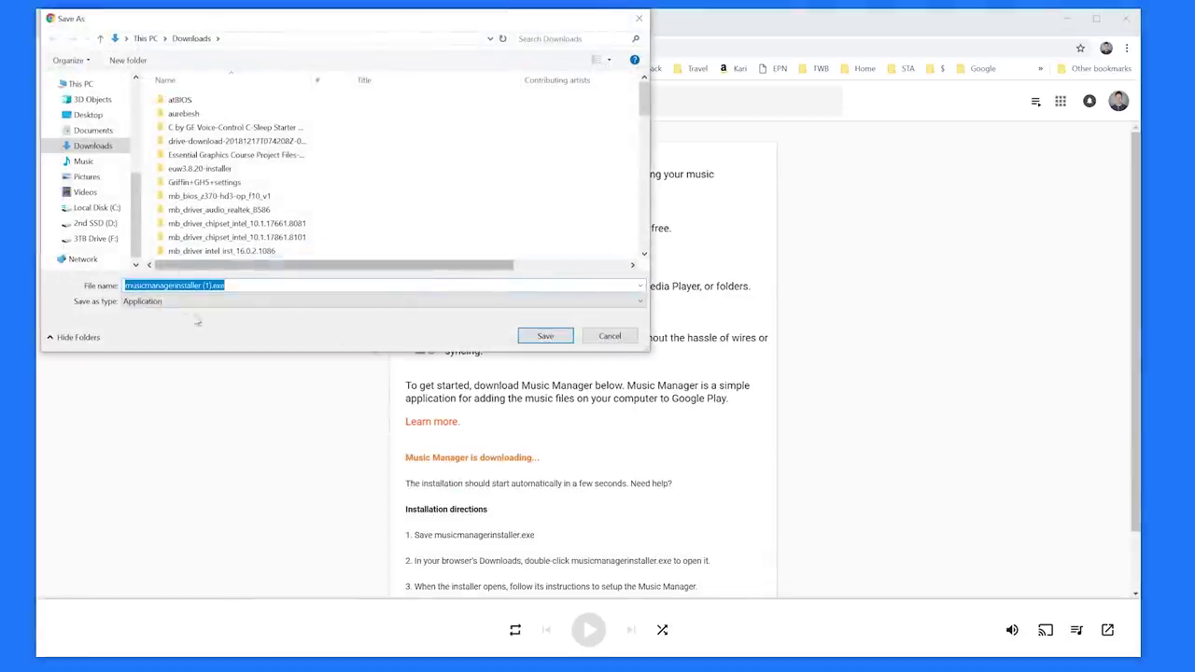
# Step: Save the Music Manager installer as musicmanagerinstaller (1).exe in Downloads and run it
pyautogui.click(549, 336)
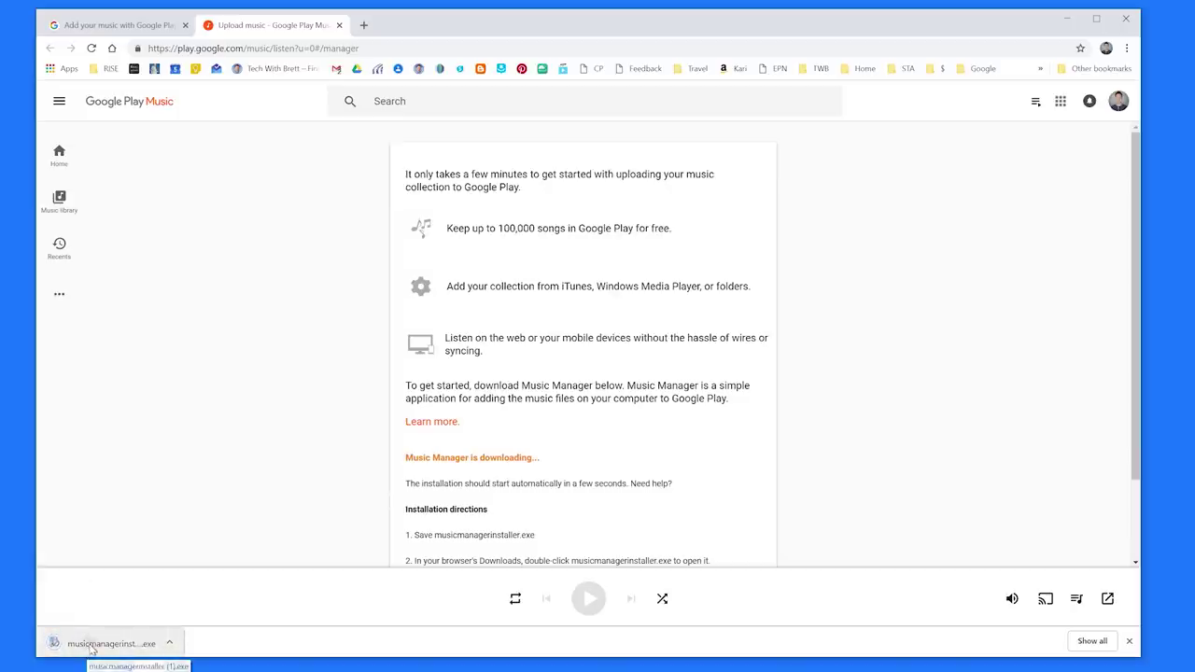
pyautogui.click(98, 643)
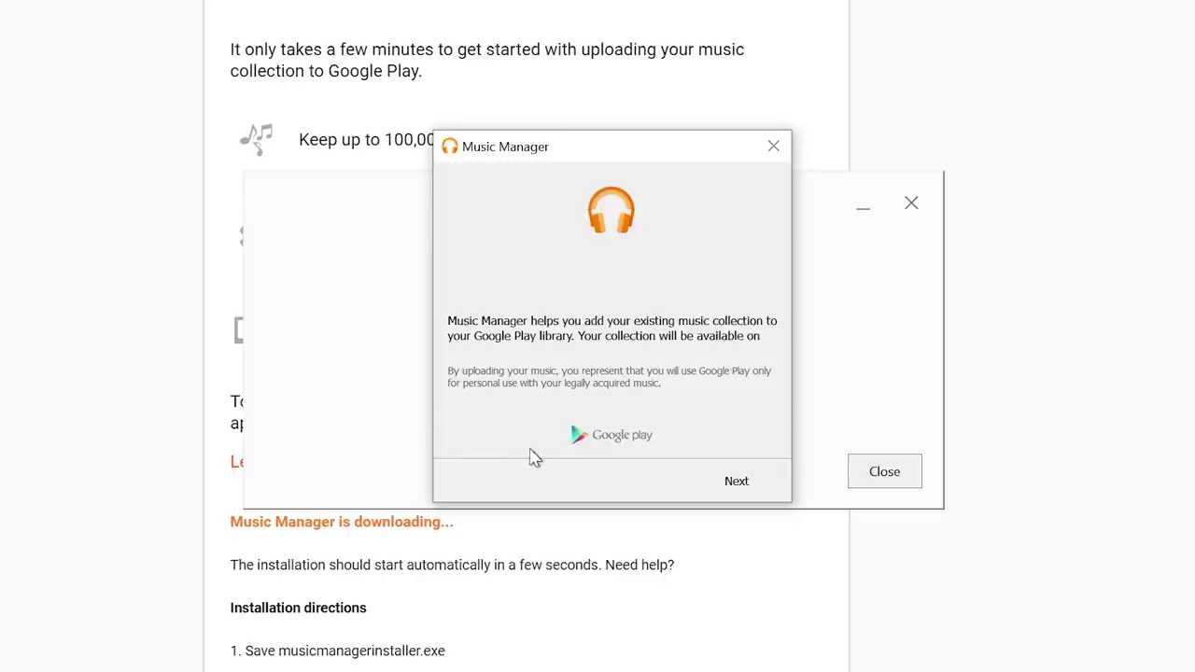
# Step: Begin the Music Manager setup and choose to upload songs to Google Play
pyautogui.click(737, 482)
pyautogui.click(592, 343)
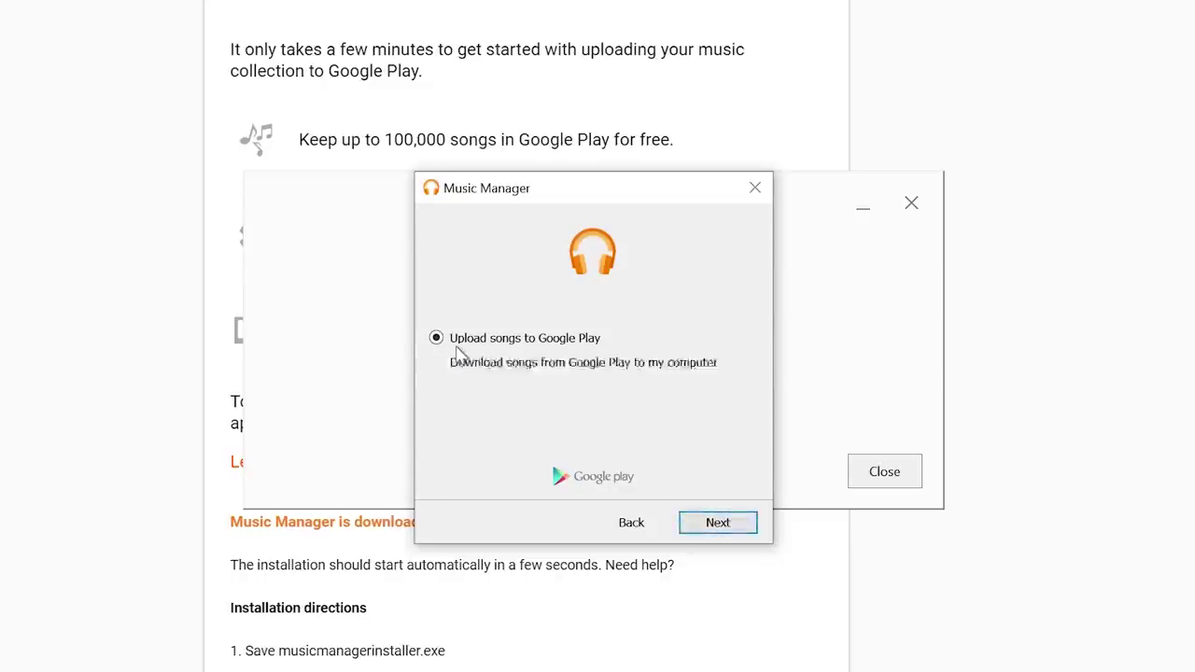
pyautogui.click(718, 522)
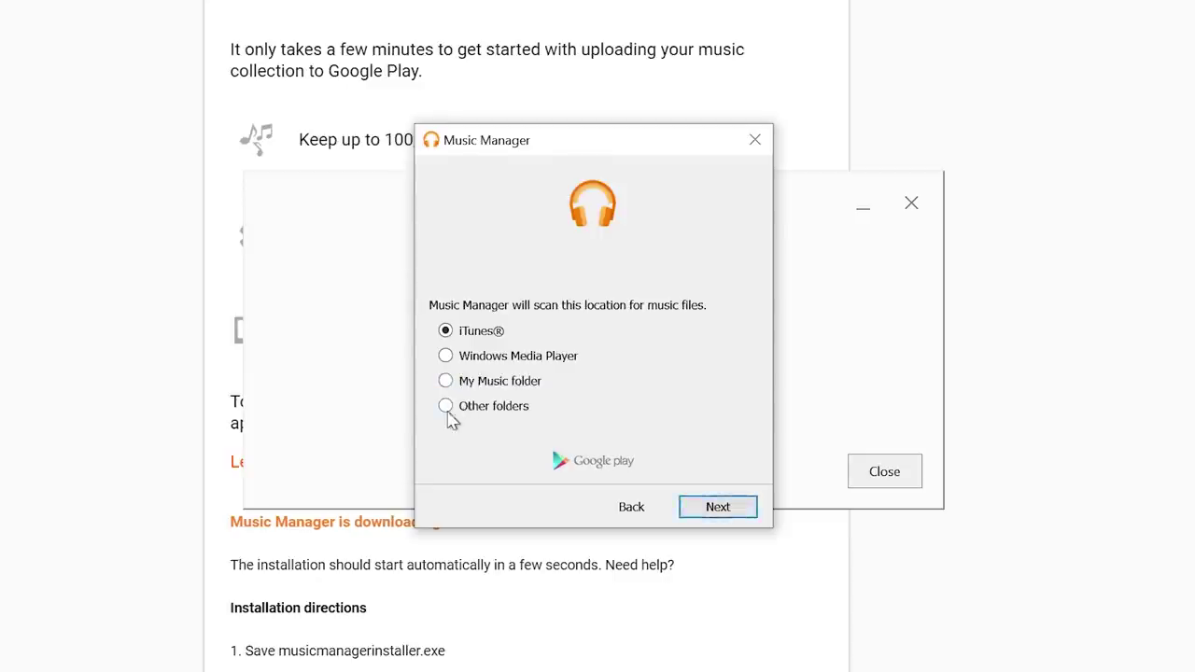
# Step: Set the scan location to other folders and add the New Jams folder from Music
pyautogui.click(446, 408)
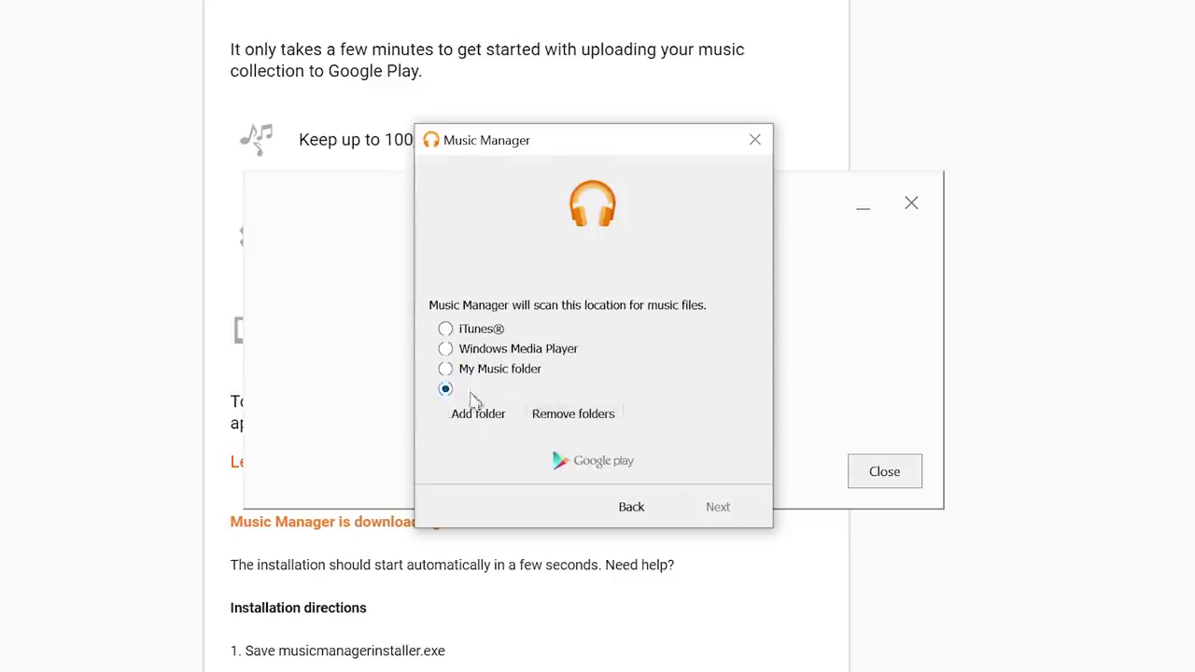
pyautogui.click(477, 416)
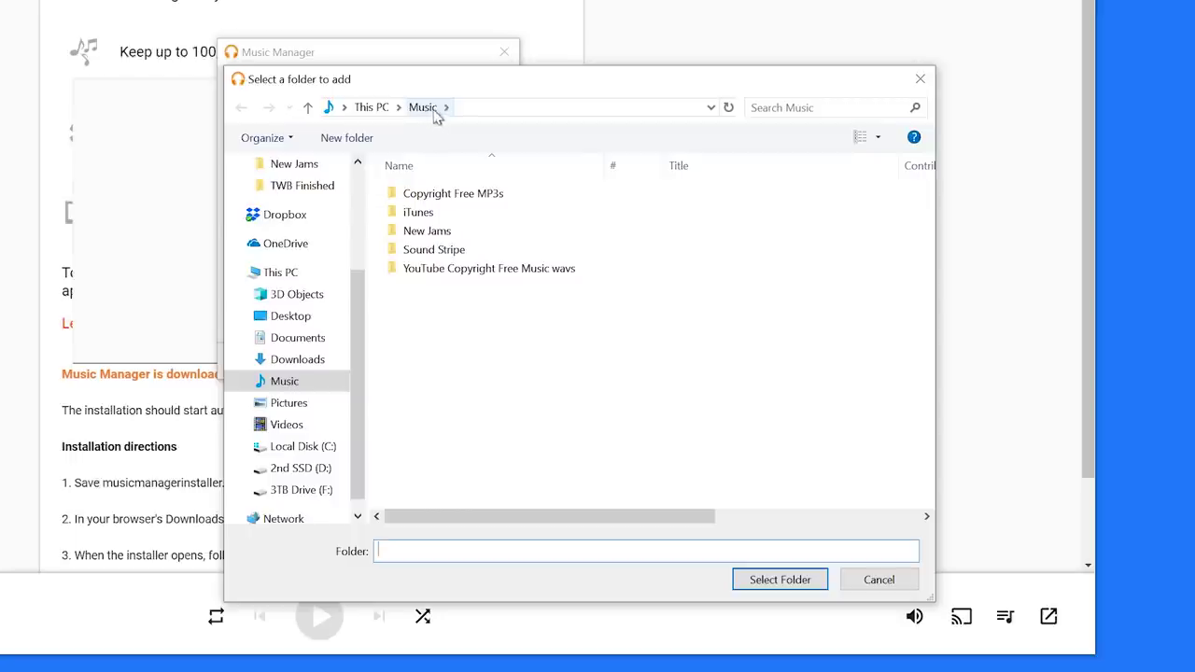
pyautogui.click(435, 232)
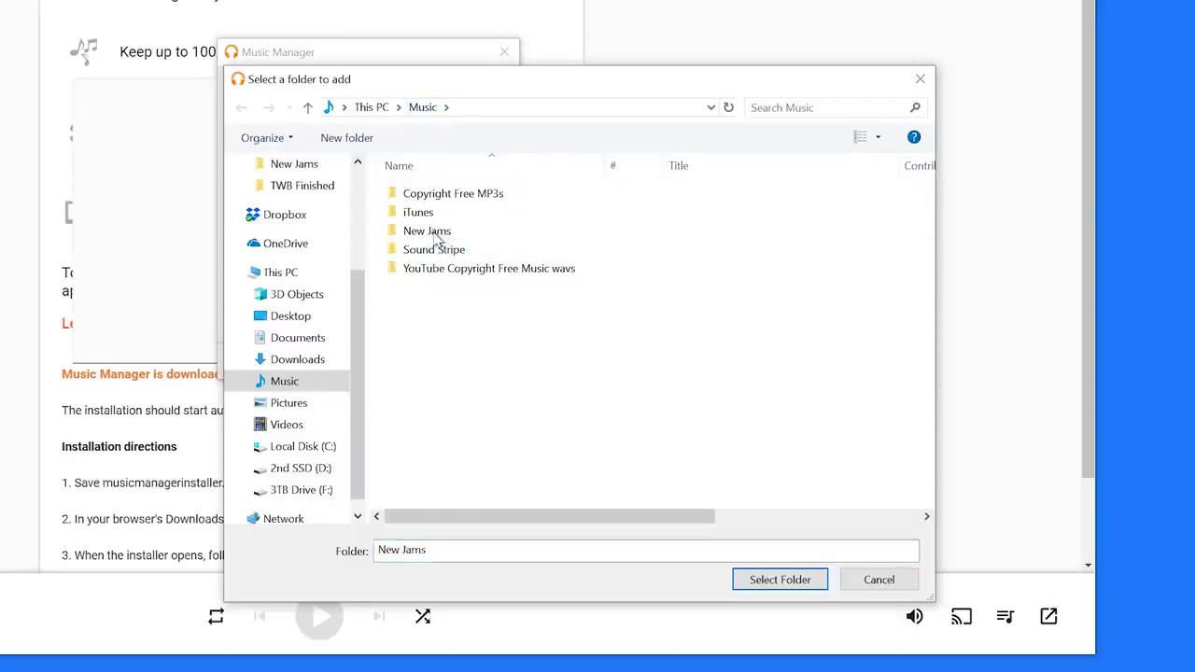
pyautogui.click(434, 234)
pyautogui.click(390, 238)
pyautogui.click(773, 587)
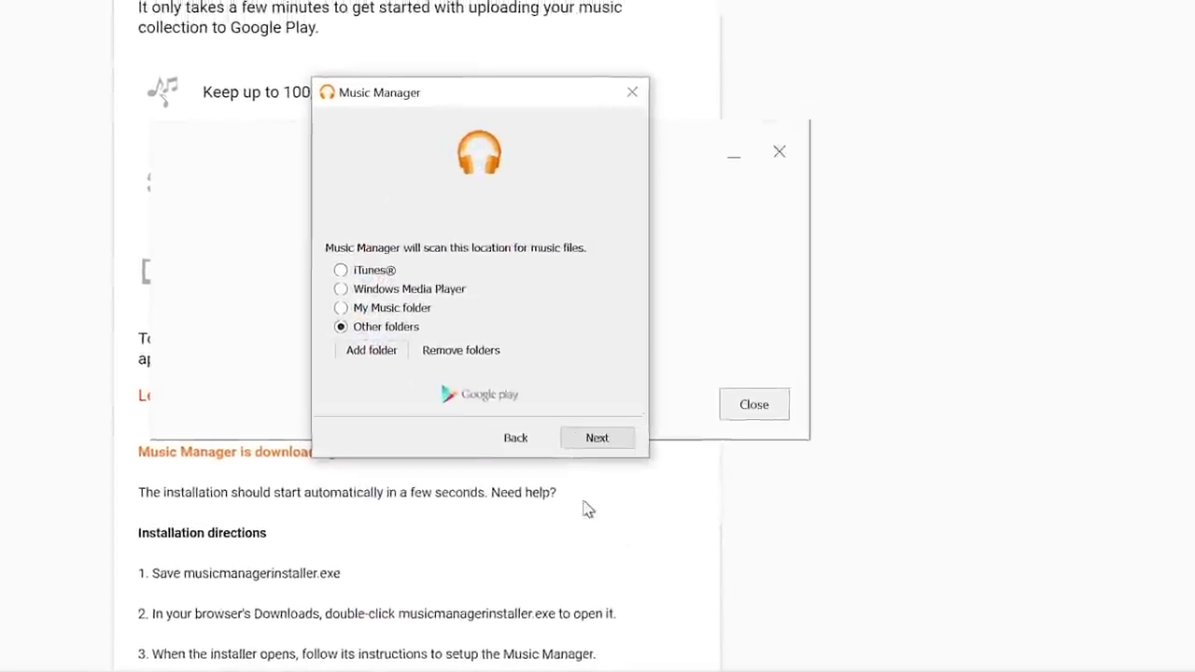
pyautogui.click(597, 436)
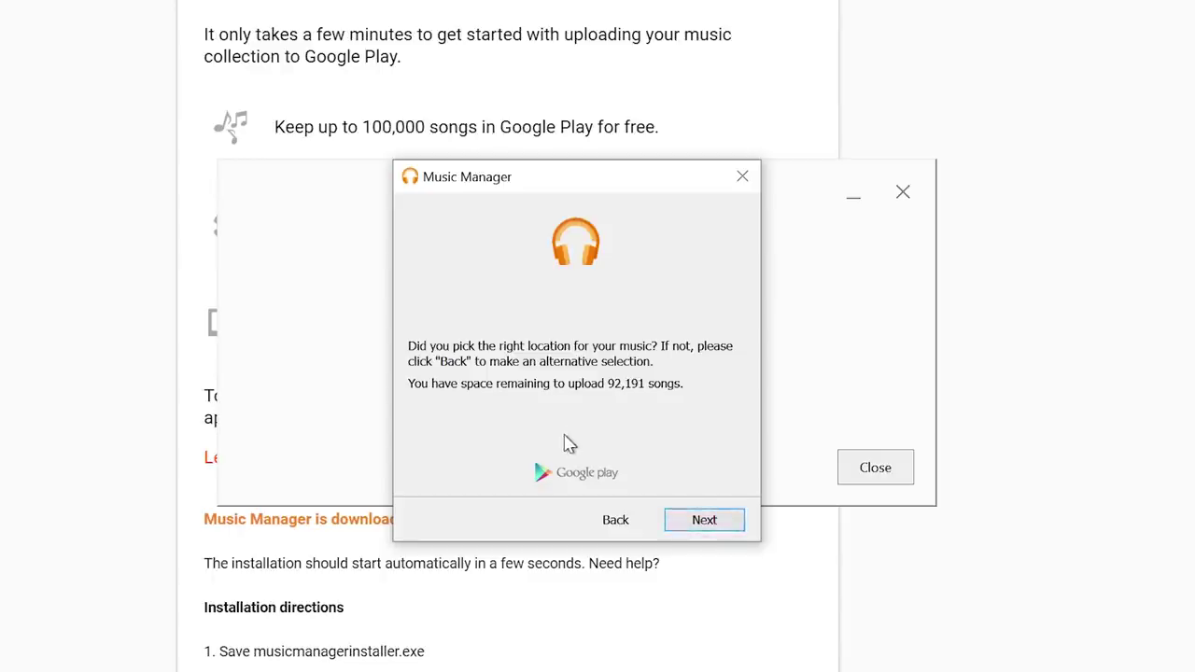
# Step: Confirm the chosen music location, answer Yes to the following question, and finish the setup by going to the music player
pyautogui.click(692, 520)
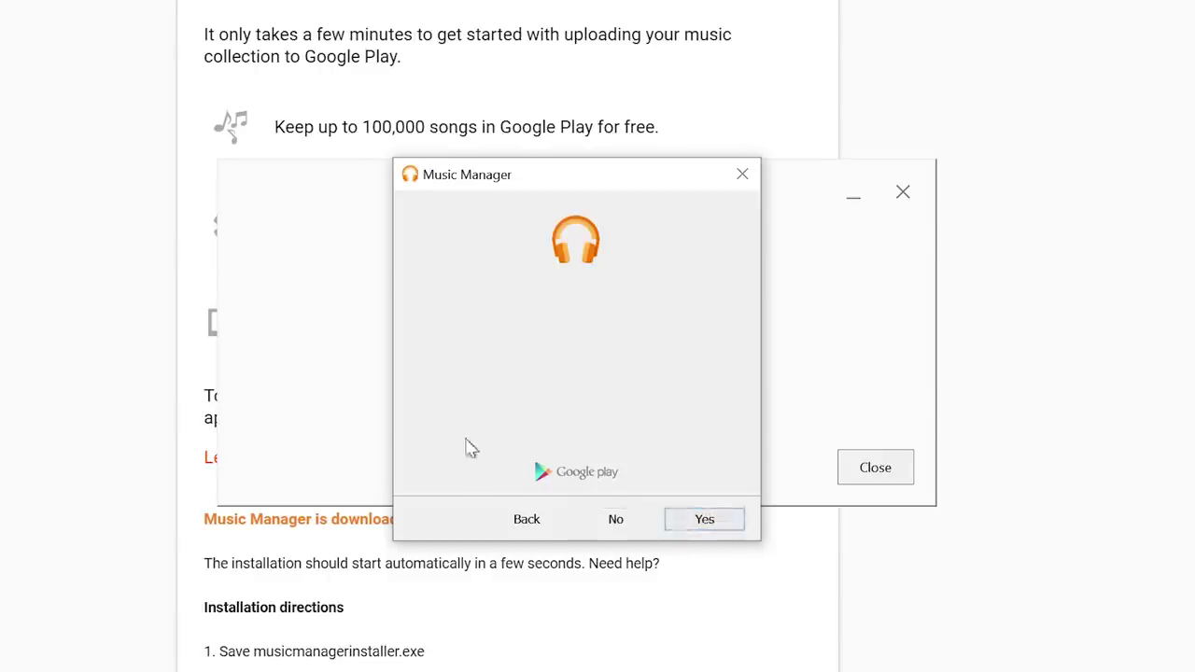
pyautogui.moveTo(501, 187); pyautogui.dragTo(488, 142)
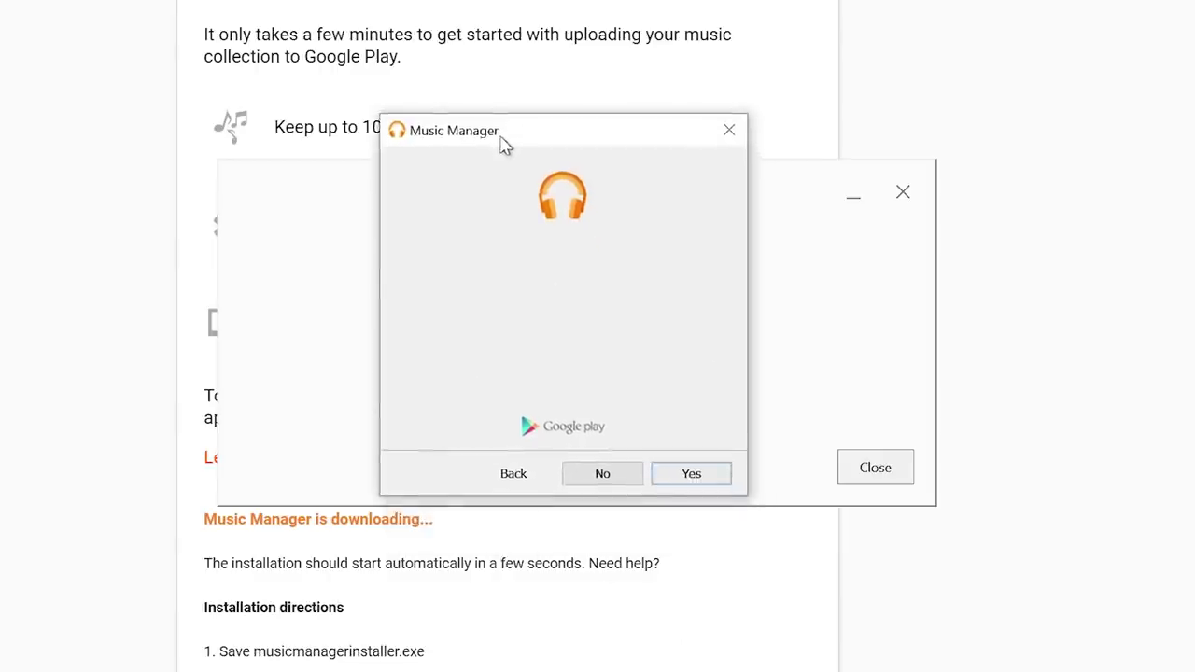
pyautogui.click(684, 474)
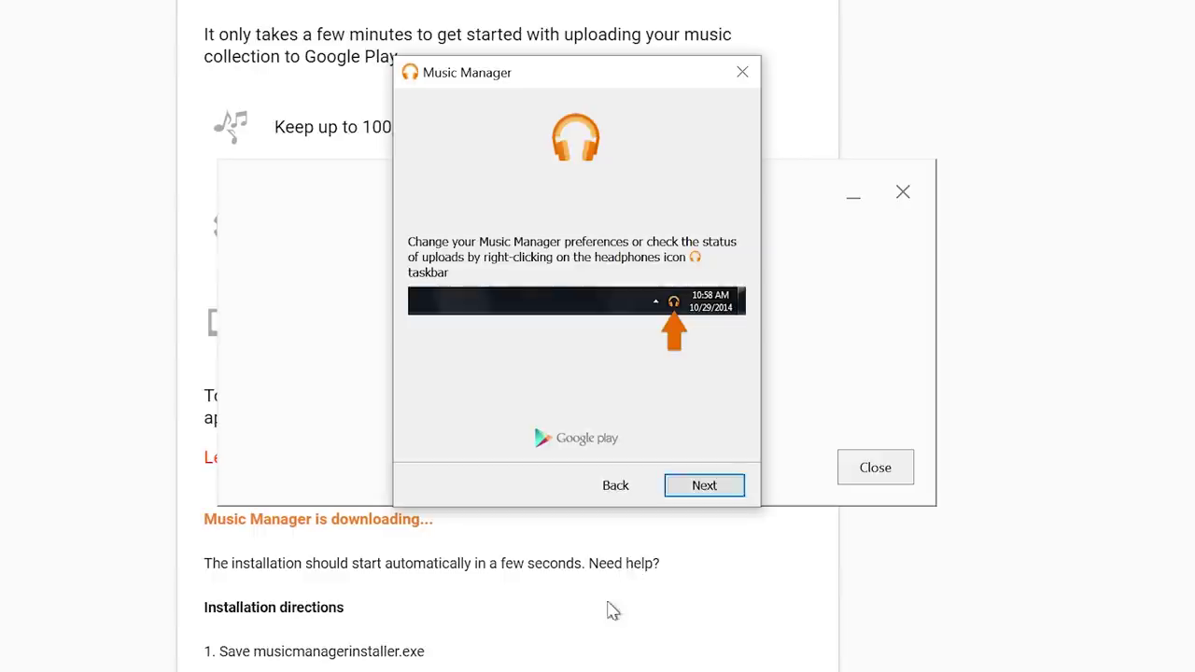
pyautogui.click(700, 484)
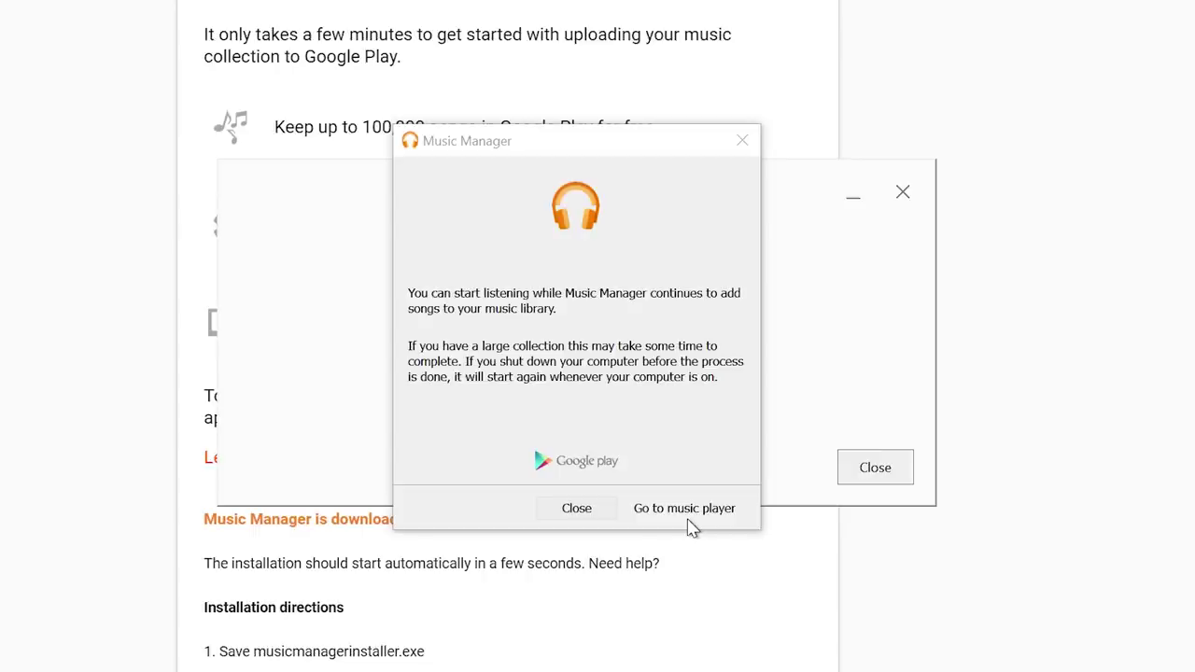
pyautogui.click(691, 509)
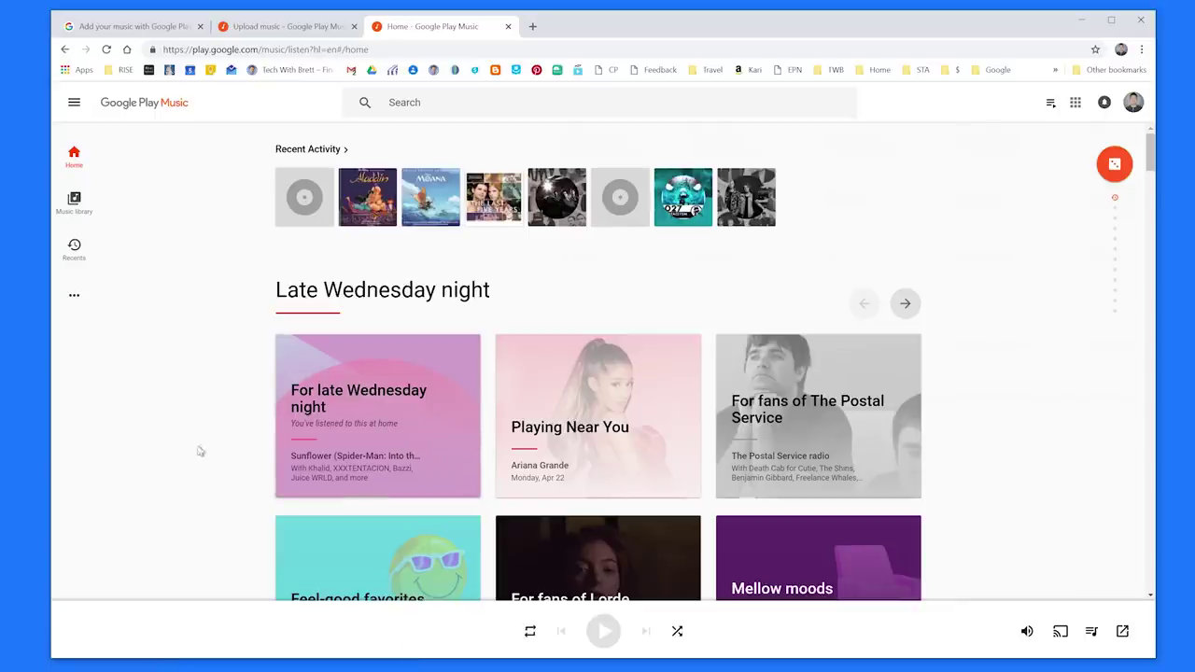
# Step: Open the music library and look through its albums
pyautogui.click(94, 209)
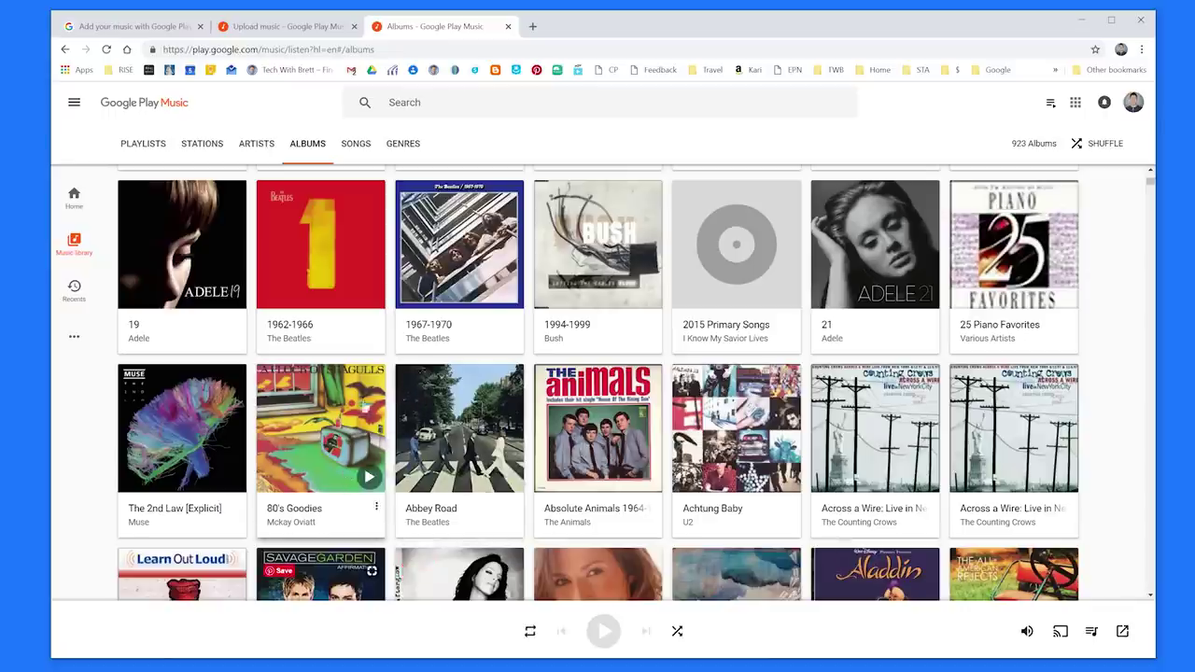
pyautogui.scroll(2, 361, 378)
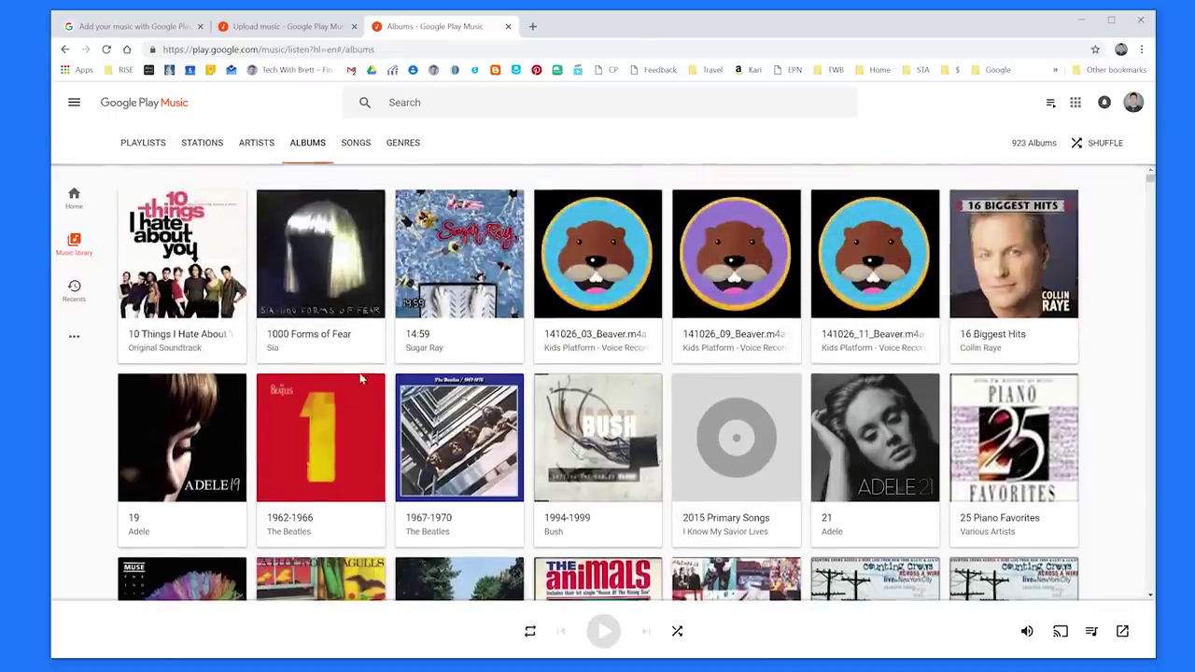
pyautogui.scroll(-2, 380, 481)
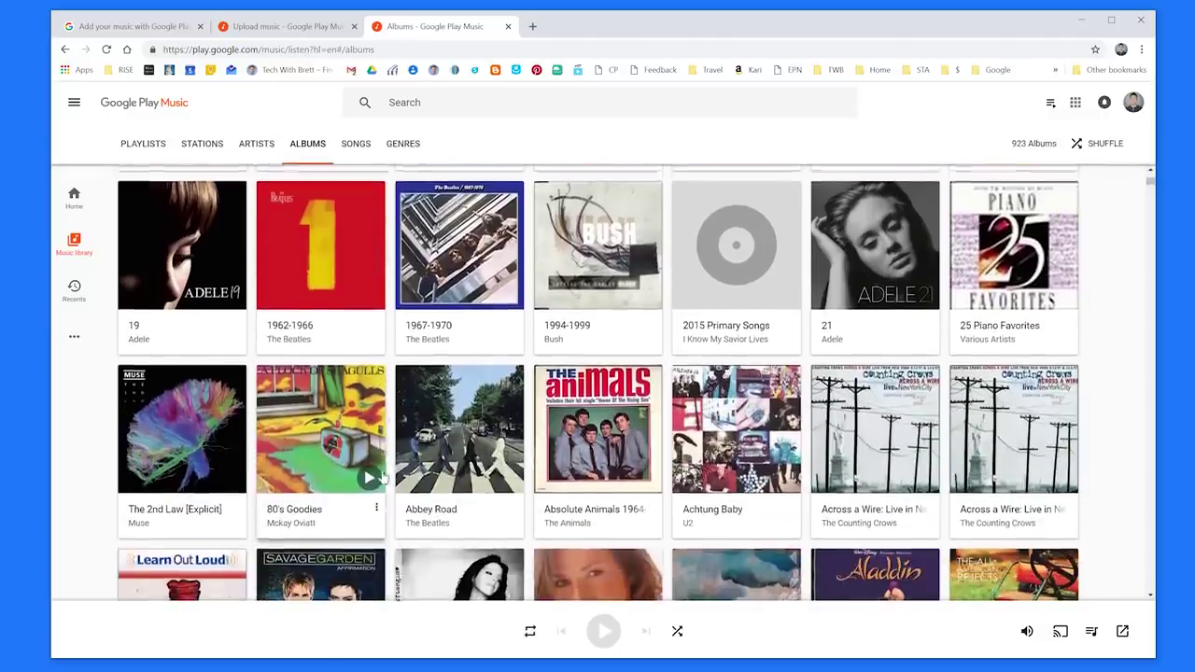
# Step: Search Google Play Music for "bbq" using the recent search suggestion
pyautogui.click(404, 101)
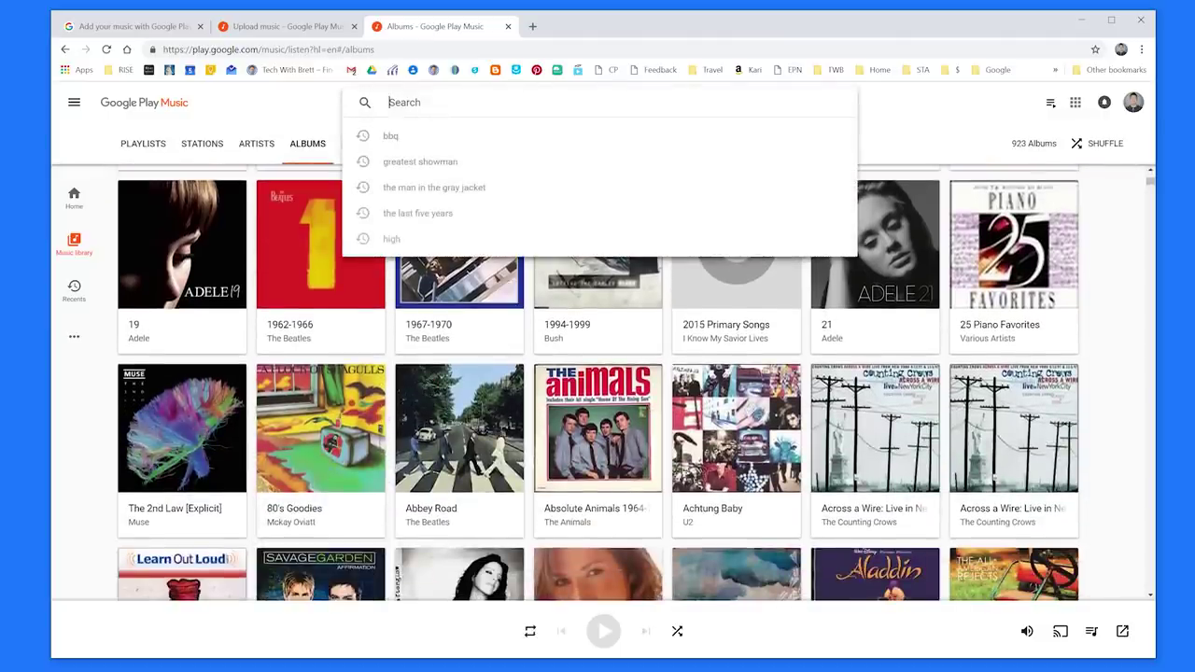
pyautogui.click(408, 138)
pyautogui.press('Return')
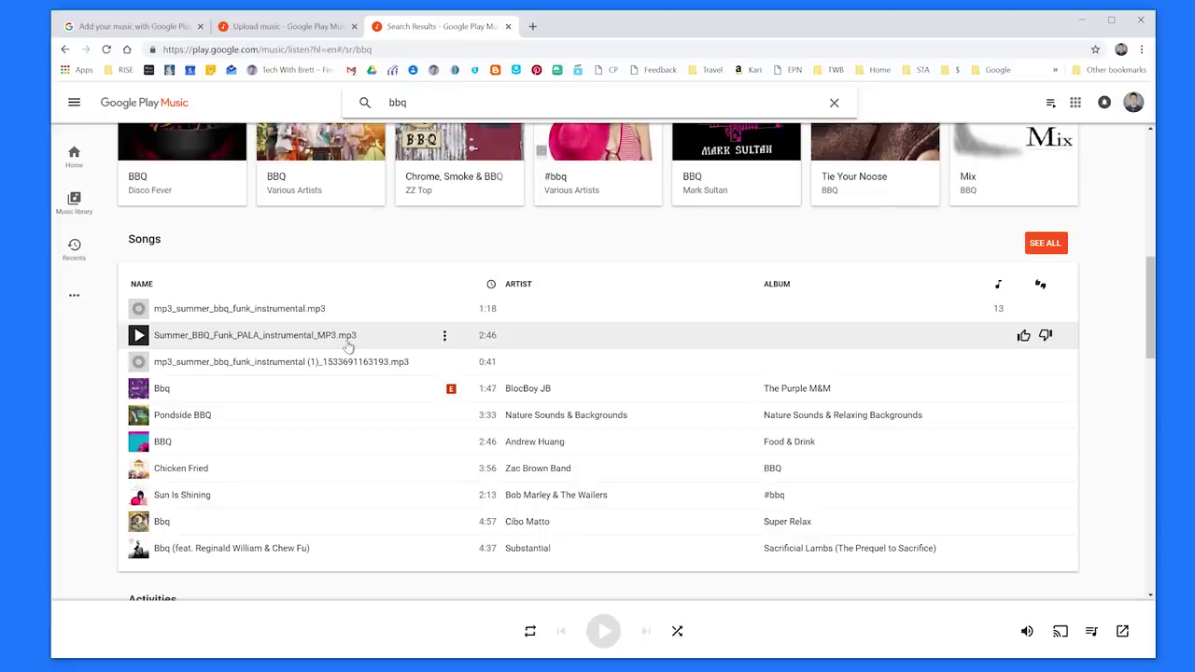
# Step: Add Summer_BBQ_Funk_PALA_instrumental_MP3.mp3 to a new playlist named New Jams
pyautogui.click(444, 338)
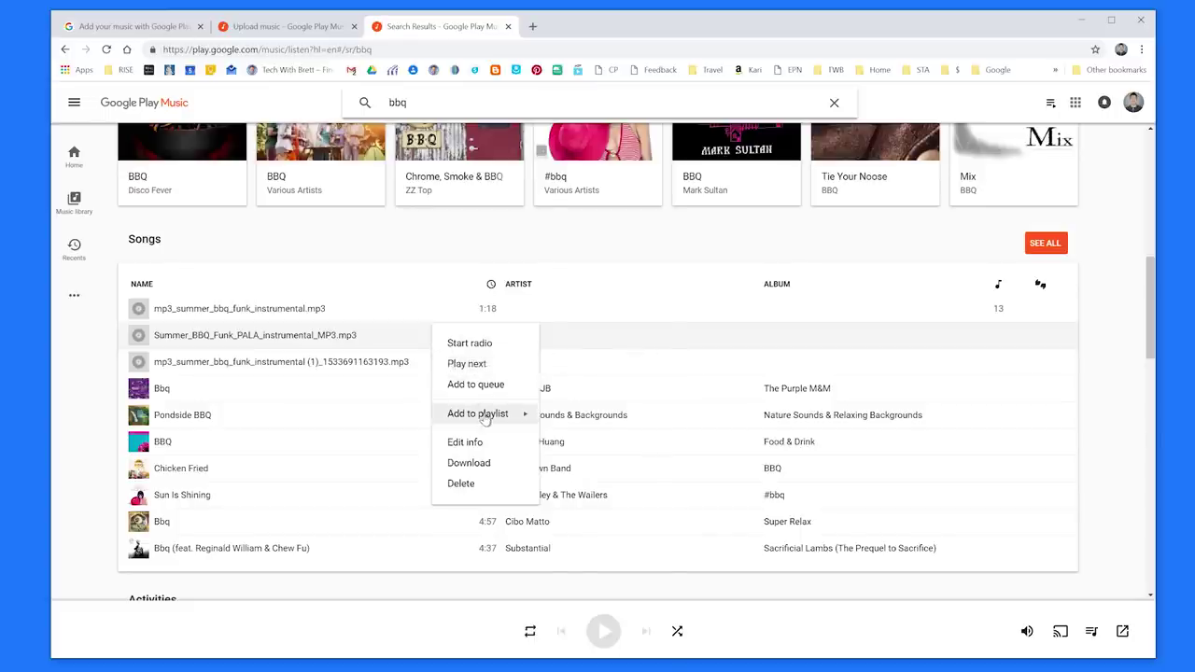
pyautogui.moveTo(484, 419)
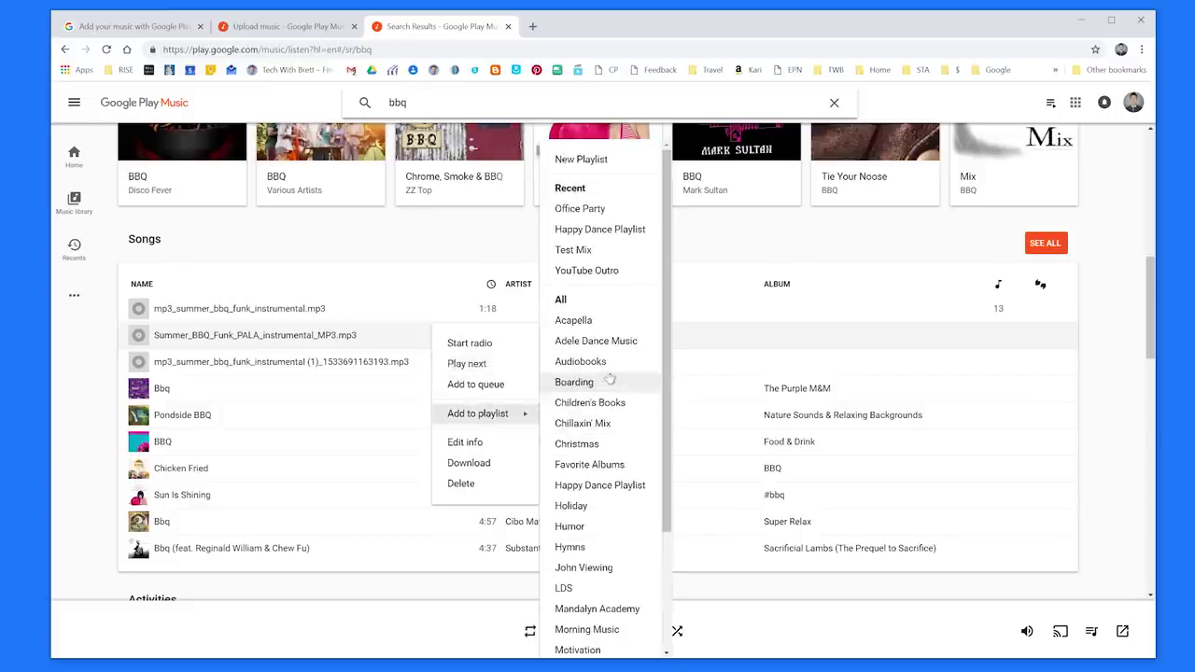
pyautogui.click(580, 160)
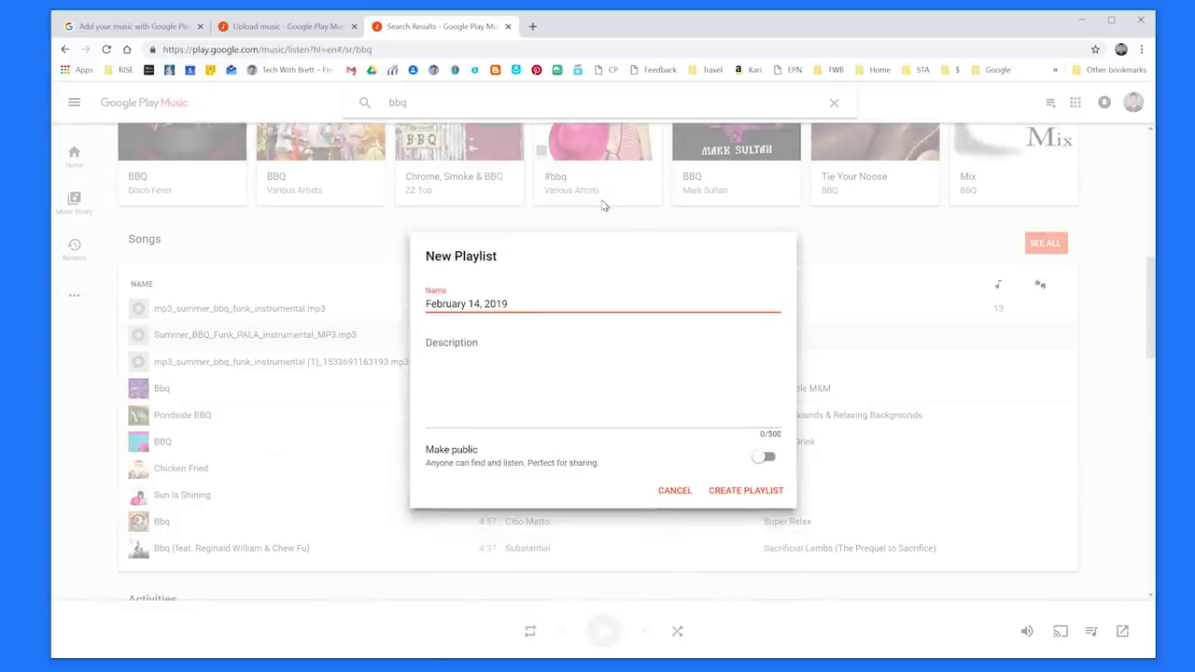
pyautogui.moveTo(510, 303); pyautogui.dragTo(389, 300)
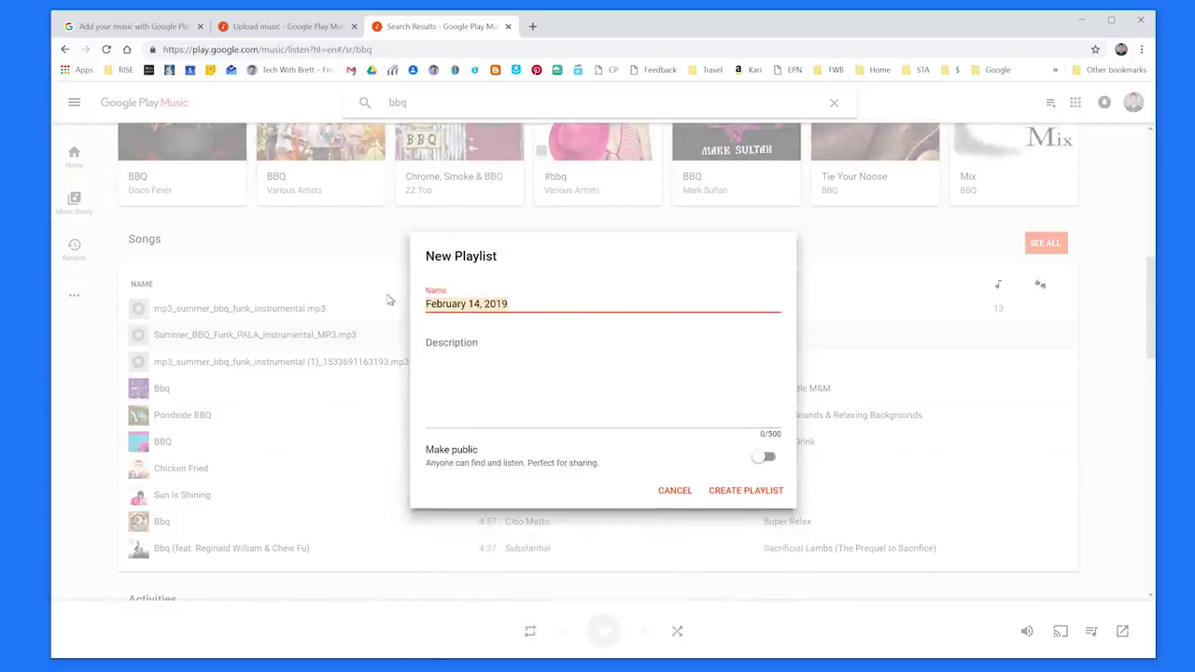
pyautogui.write('New Jams')
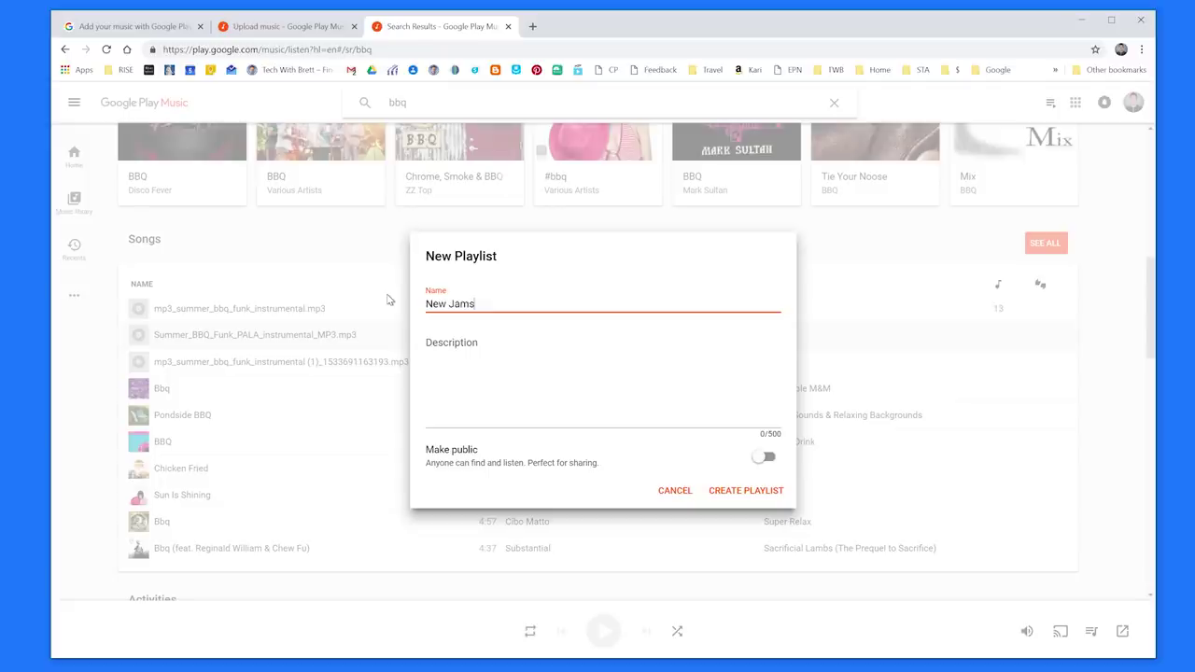
pyautogui.click(748, 496)
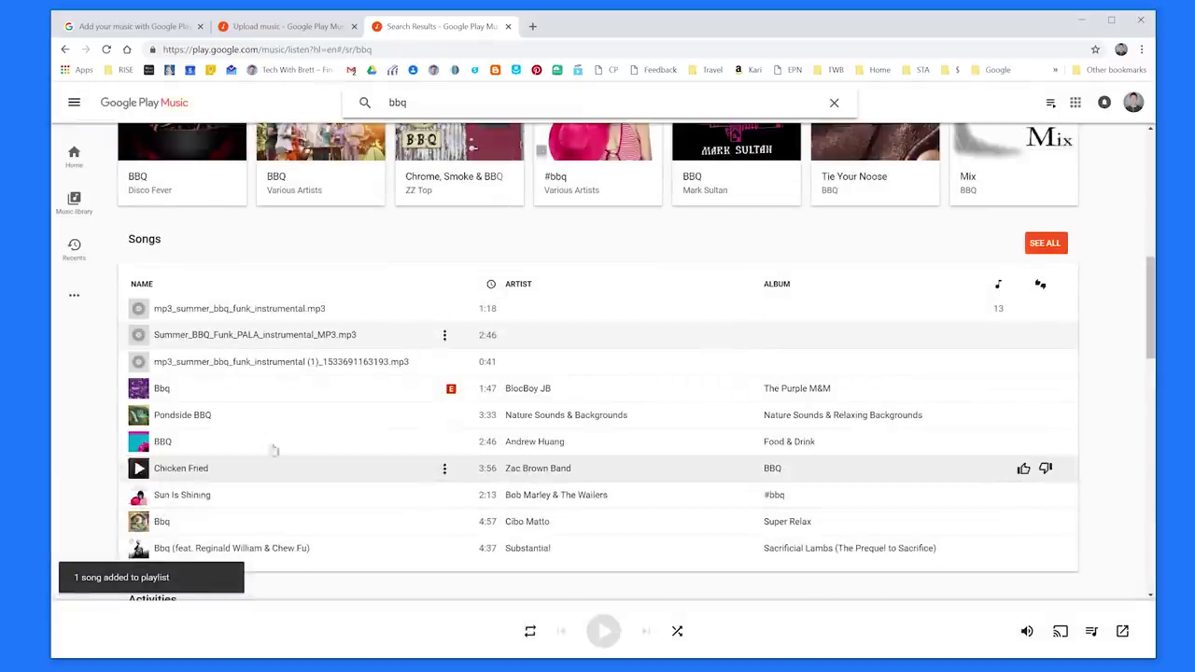
# Step: Edit the info of Summer_BBQ_Funk_PALA_instrumental_MP3.mp3, setting the name to "Summer BBQ" and the artist to PALA
pyautogui.click(444, 335)
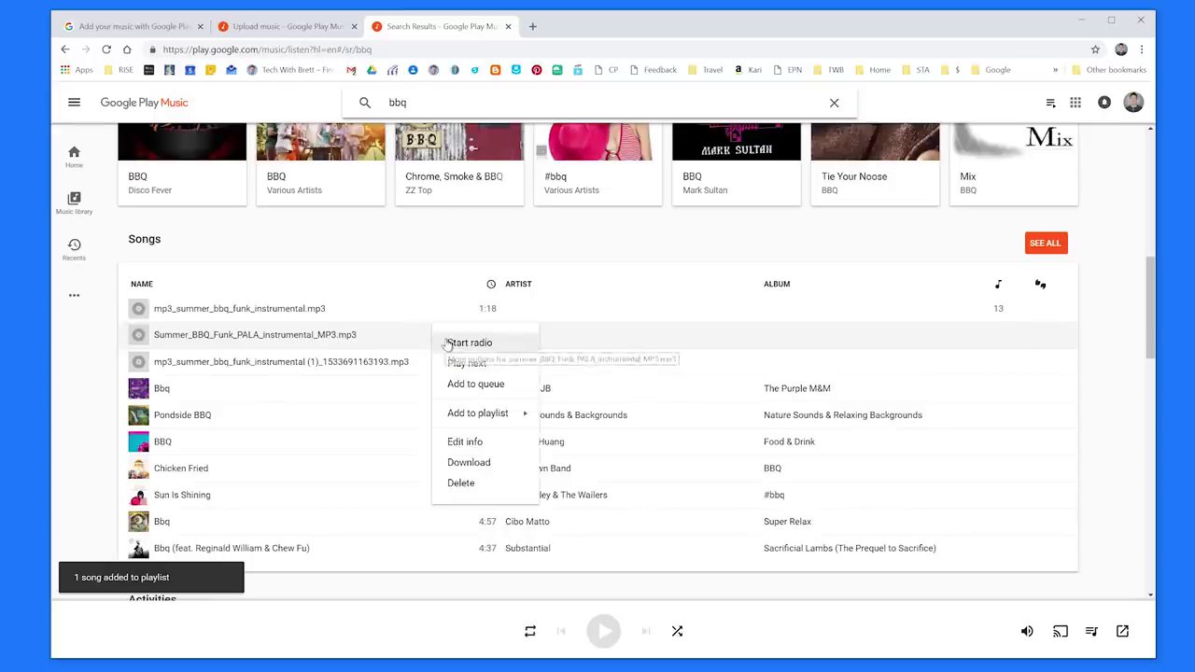
pyautogui.click(454, 441)
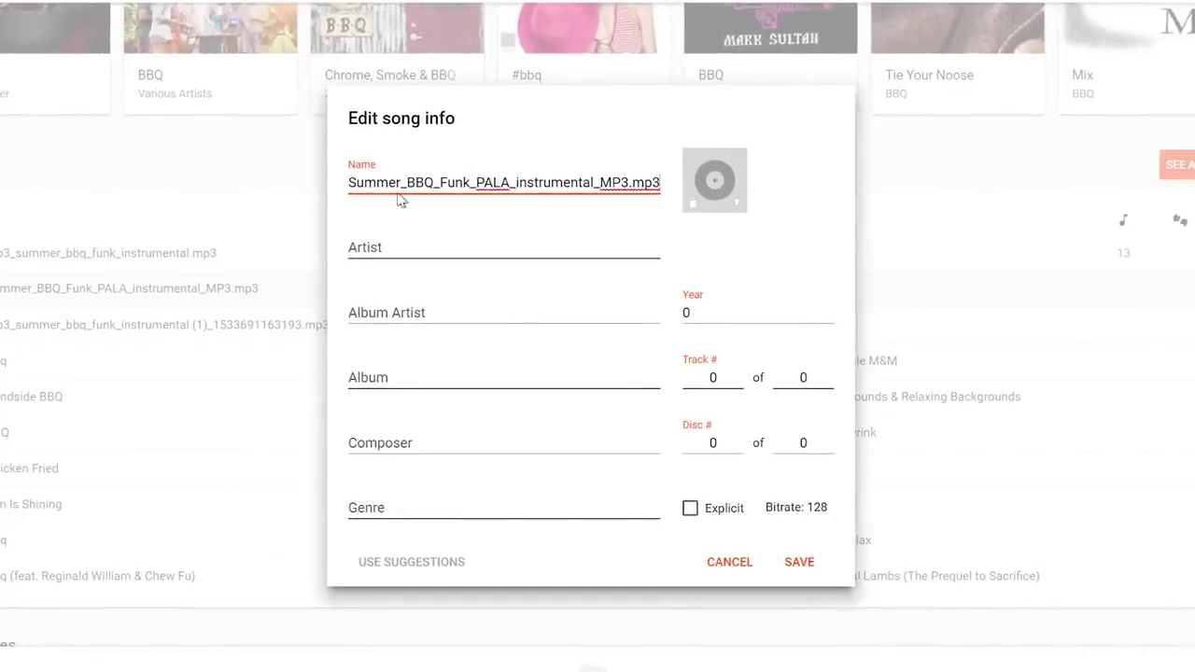
pyautogui.moveTo(403, 183); pyautogui.dragTo(816, 196)
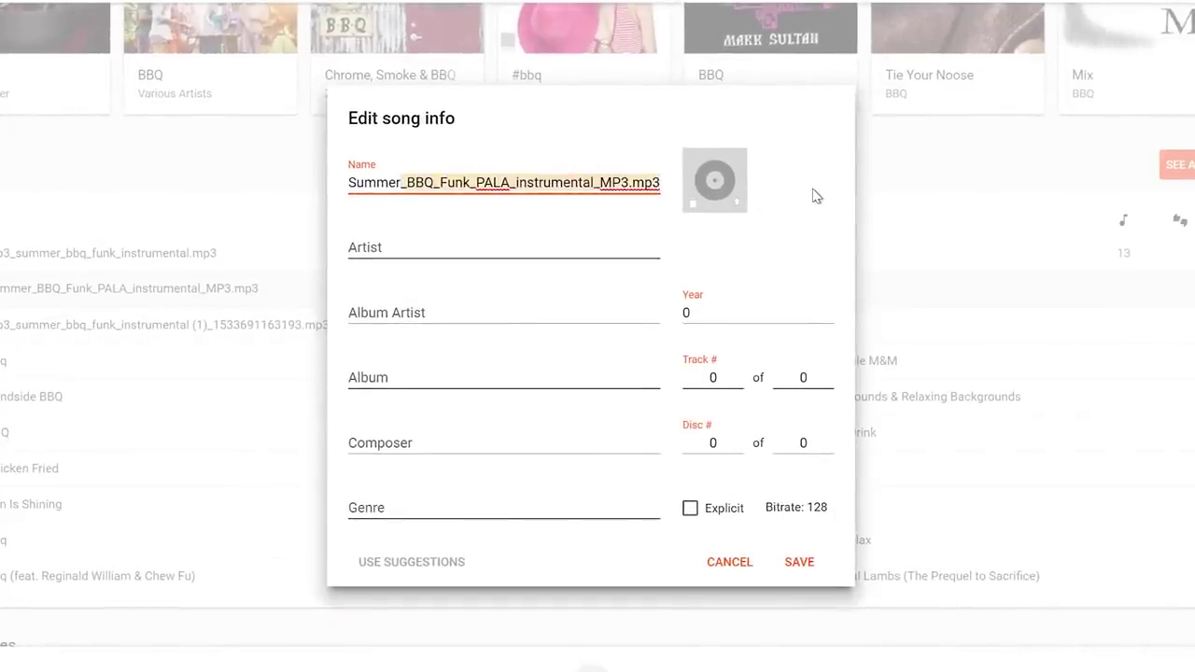
pyautogui.press('BackSpace')
pyautogui.write('BBQ!')
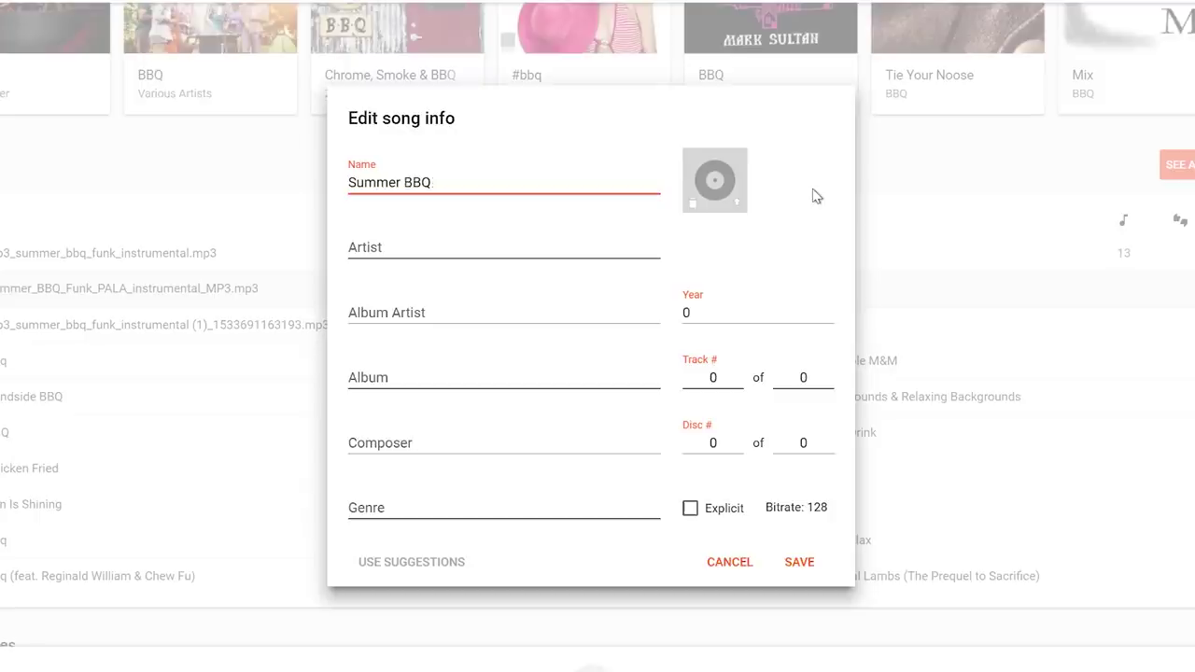
pyautogui.press('Tab')
pyautogui.write('PA')
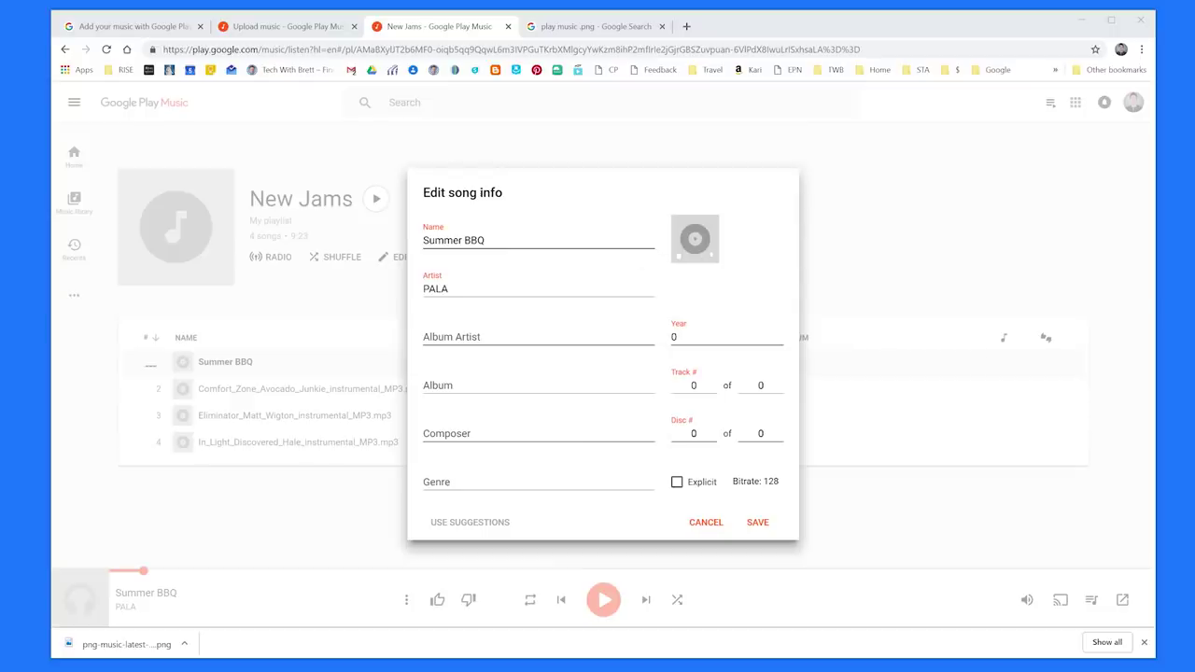
# Step: Set the Summer BBQ song's artwork to TWB Logo.png from the Desktop and save the song info
pyautogui.click(696, 240)
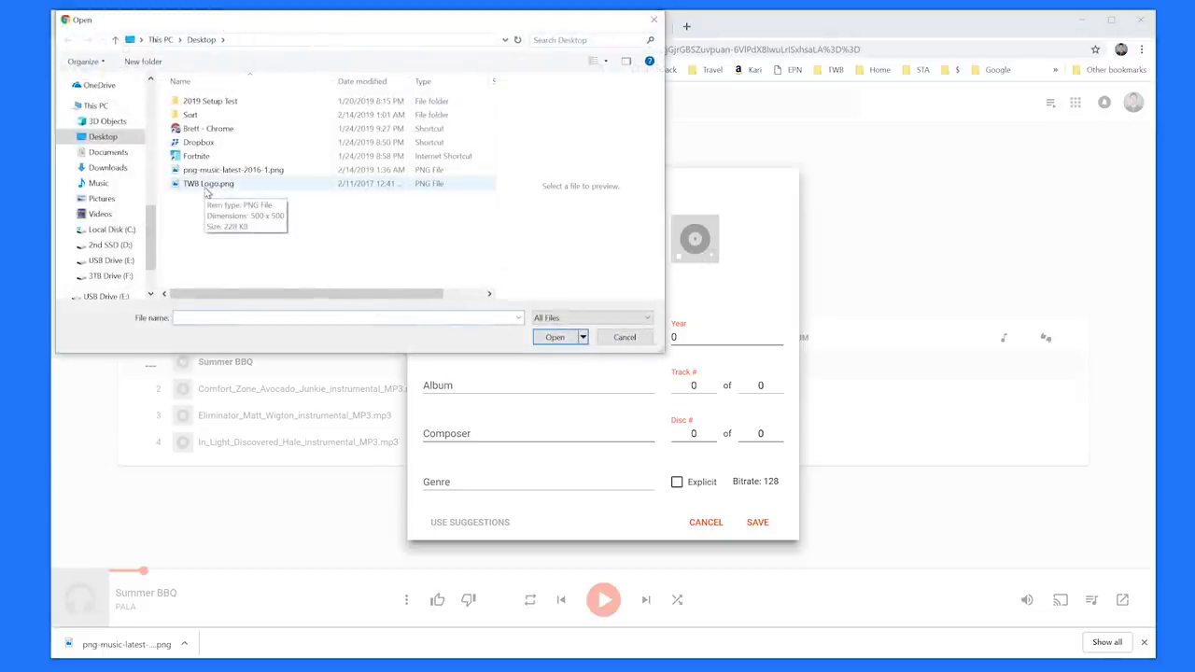
pyautogui.click(207, 187)
pyautogui.click(572, 340)
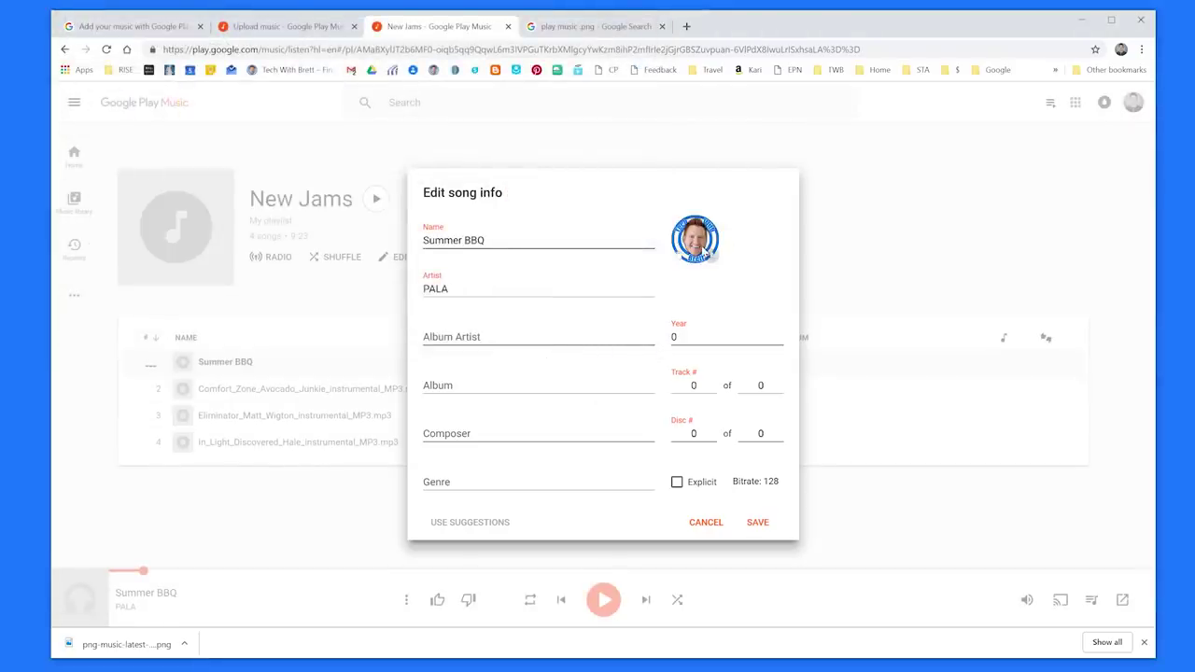
pyautogui.click(758, 523)
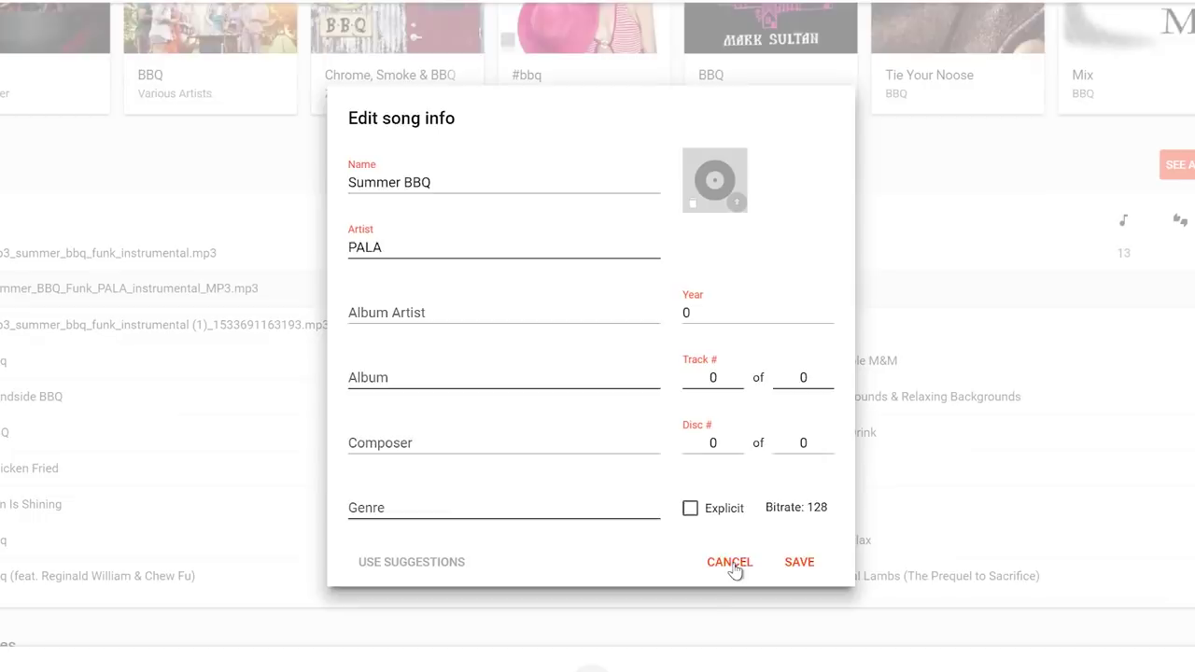
pyautogui.click(794, 563)
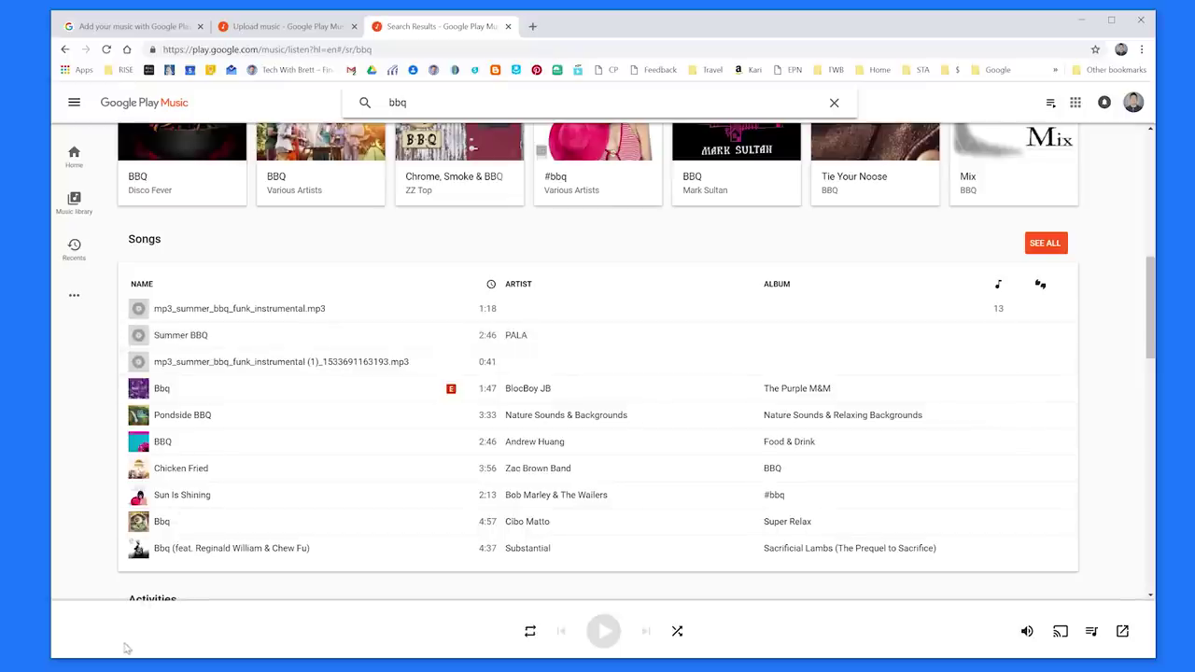
# Step: Search Google Play Music for "comfort"
pyautogui.scroll(3, 598, 364)
pyautogui.click(398, 101)
pyautogui.write('co')
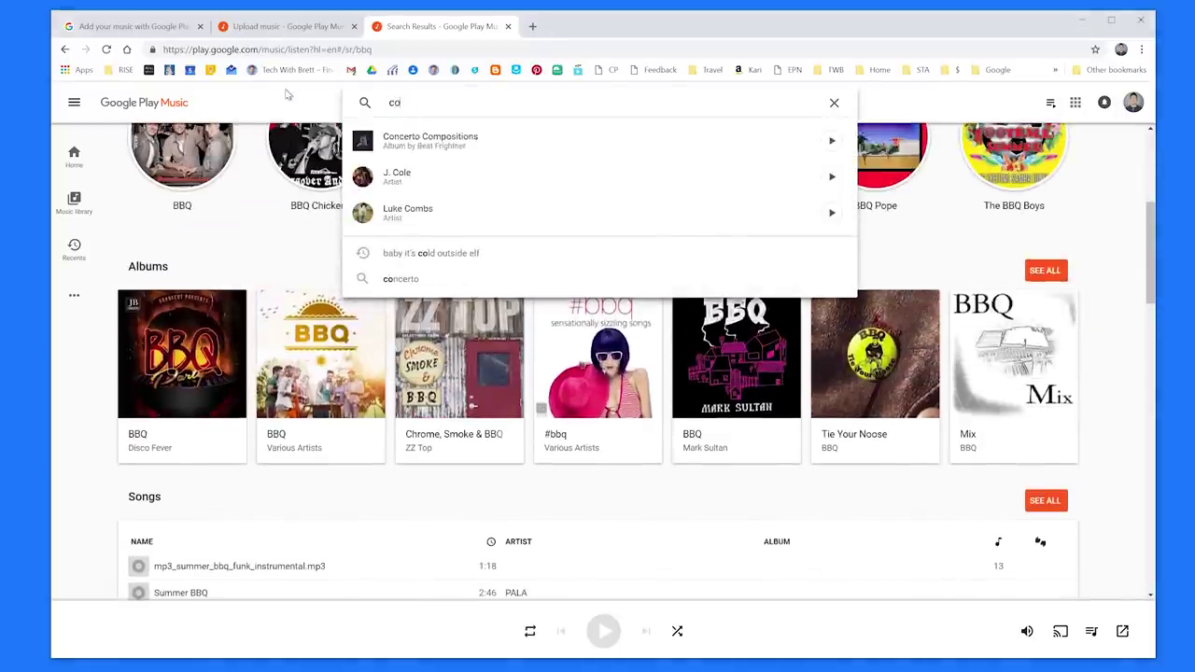
pyautogui.write('mfort')
pyautogui.press('Return')
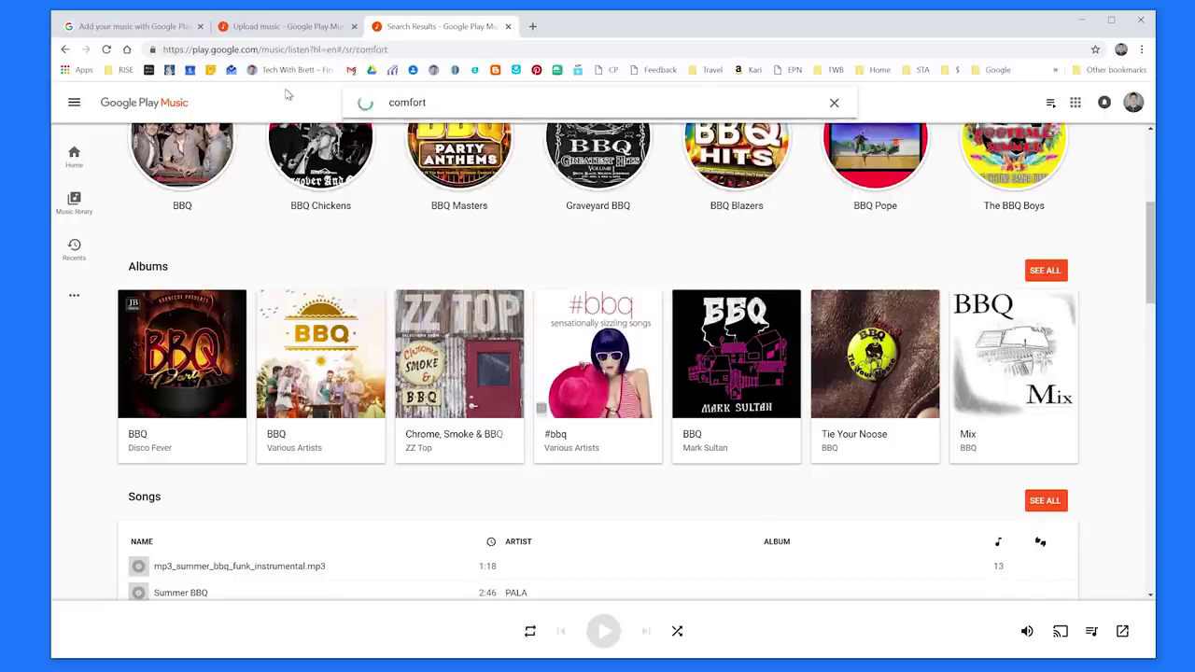
# Step: Add Comfort_Zone_Avocado_Junkie_instrumental_MP3.mp3 from the song results to the New Jams playlist
pyautogui.scroll(-3, 338, 179)
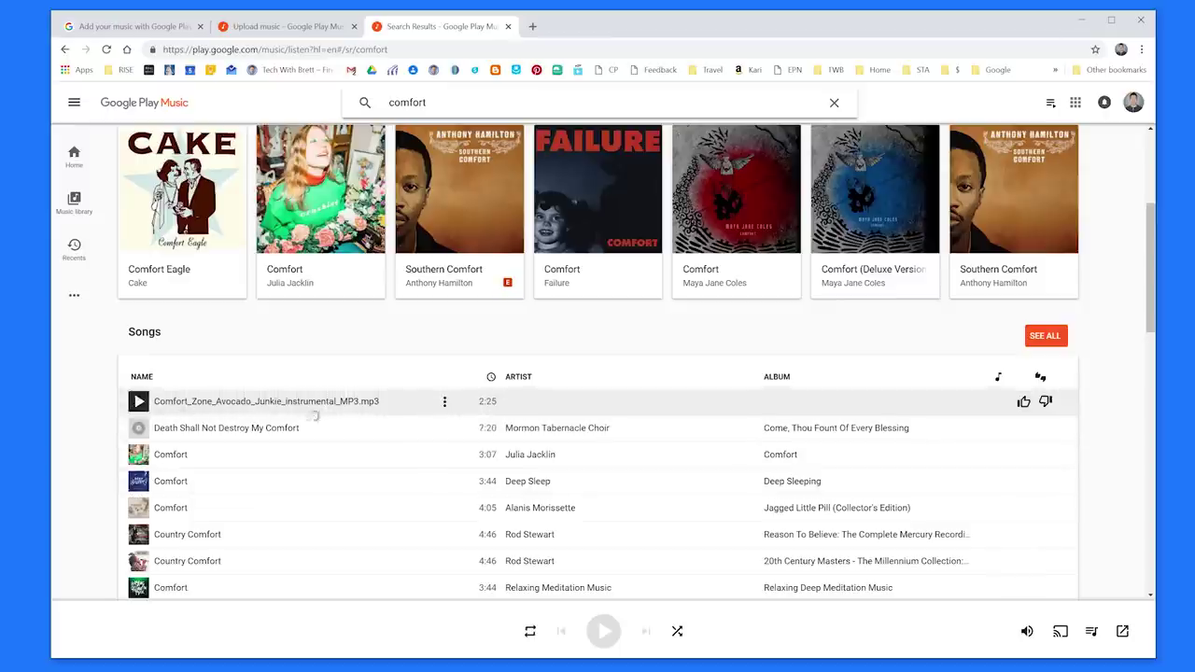
pyautogui.click(445, 401)
pyautogui.click(505, 484)
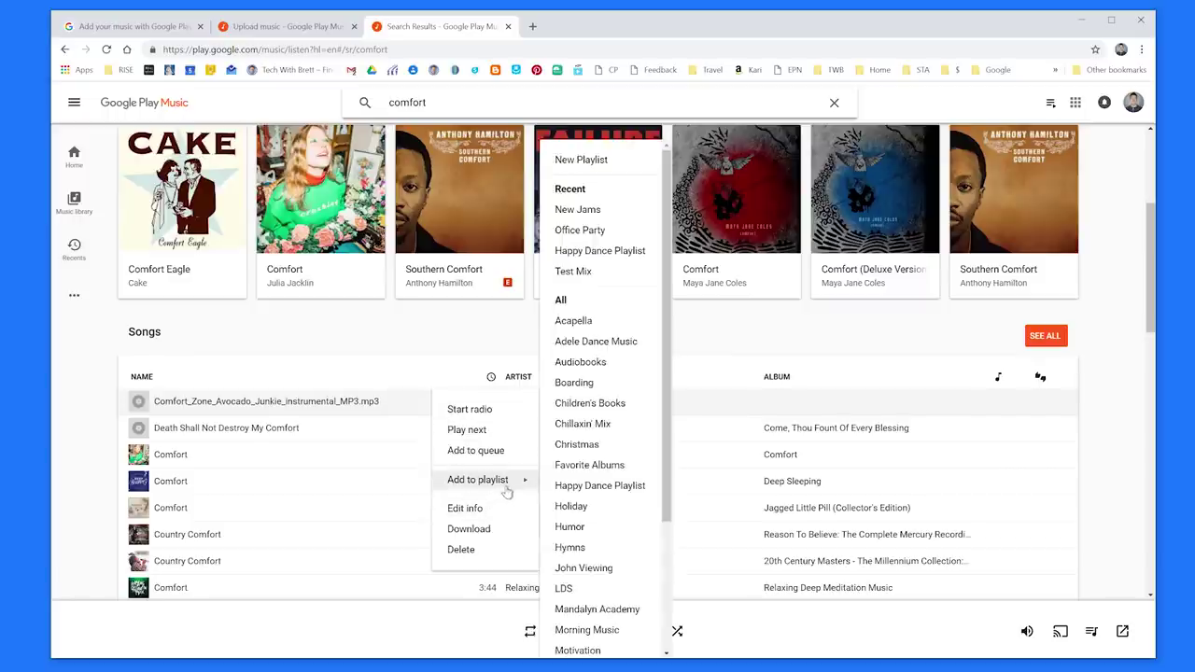
pyautogui.click(579, 211)
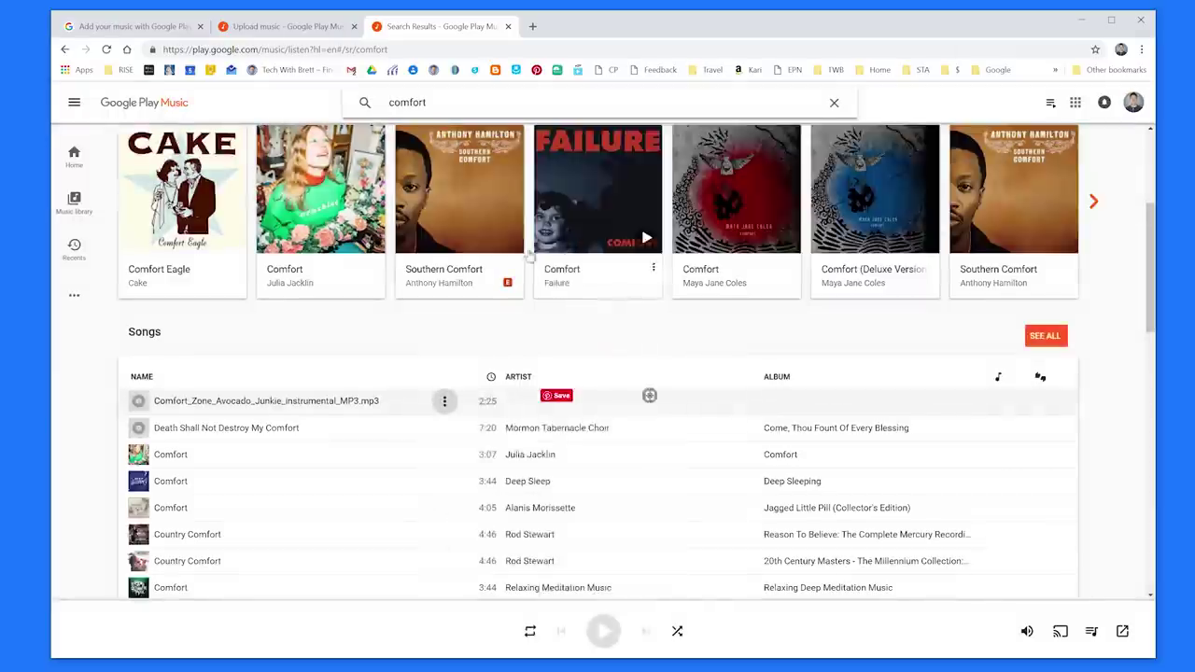
# Step: Replace the search term with "eliminator" and run the search
pyautogui.scroll(1, 407, 282)
pyautogui.scroll(1, 406, 282)
pyautogui.click(407, 103)
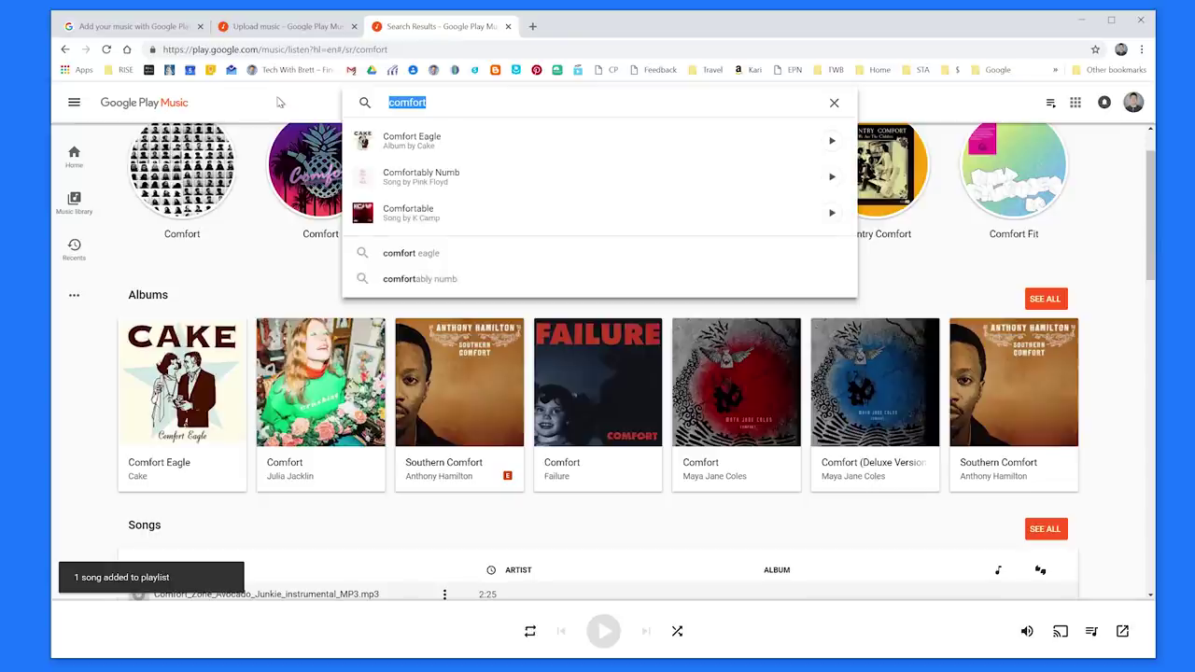
pyautogui.write('el')
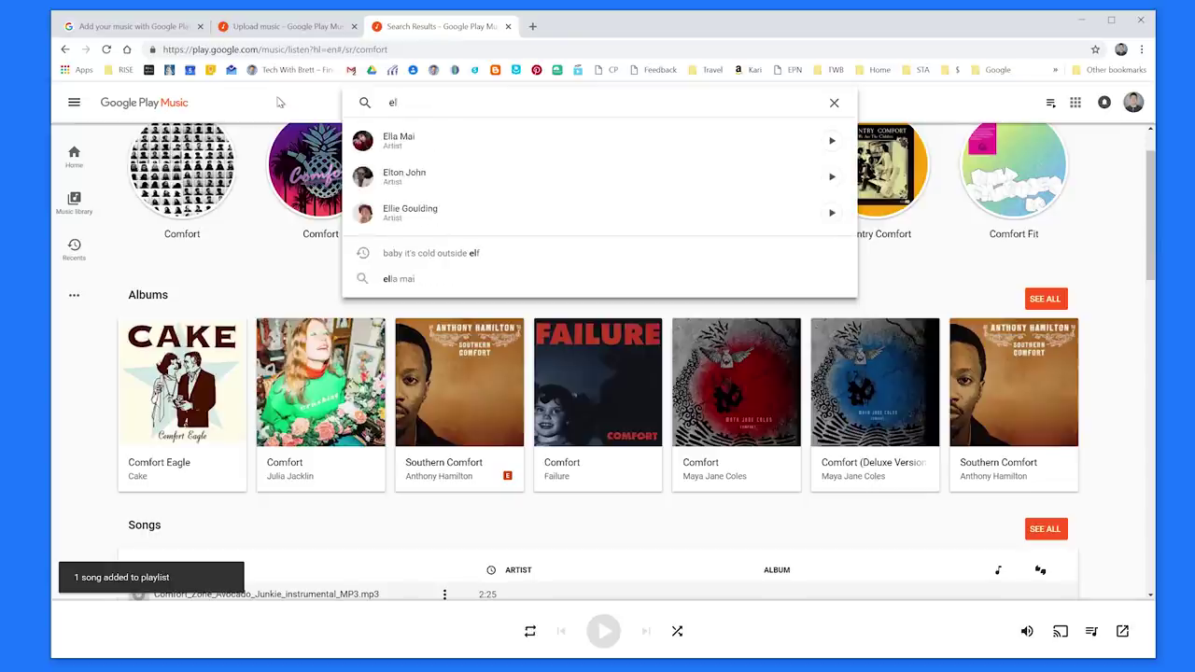
pyautogui.write('iminator')
pyautogui.press('Return')
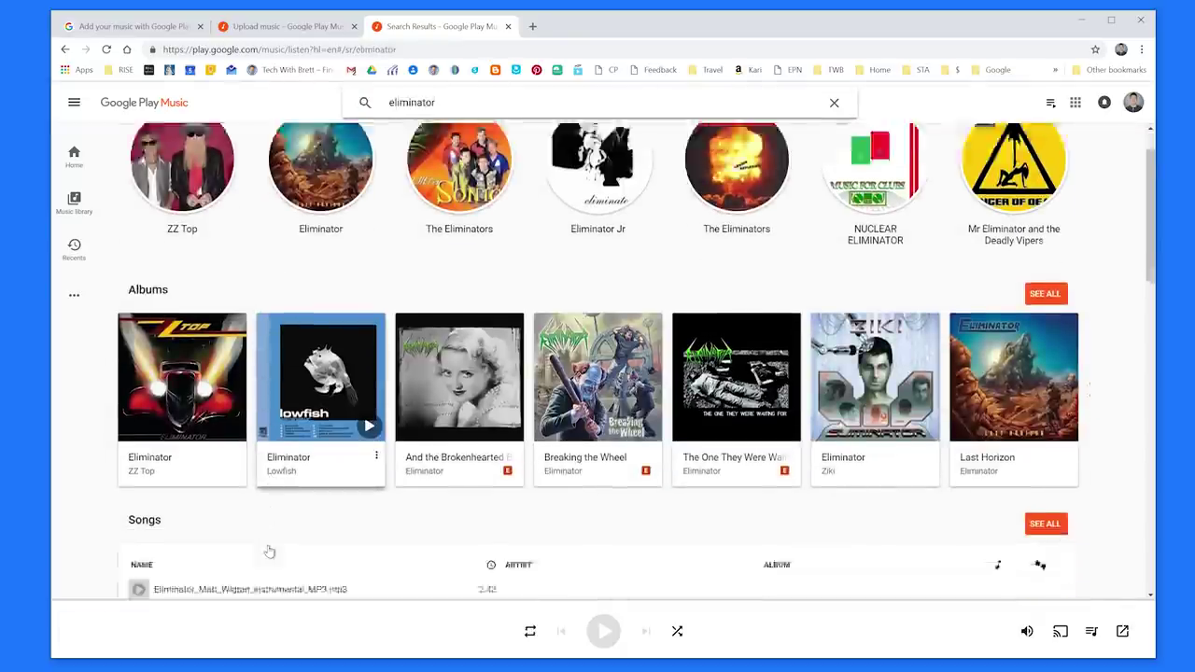
# Step: Add Eliminator_Matt_Wigton_instrumental_MP3.mp3 to the New Jams playlist and return to the search field
pyautogui.scroll(-1, 269, 552)
pyautogui.click(446, 531)
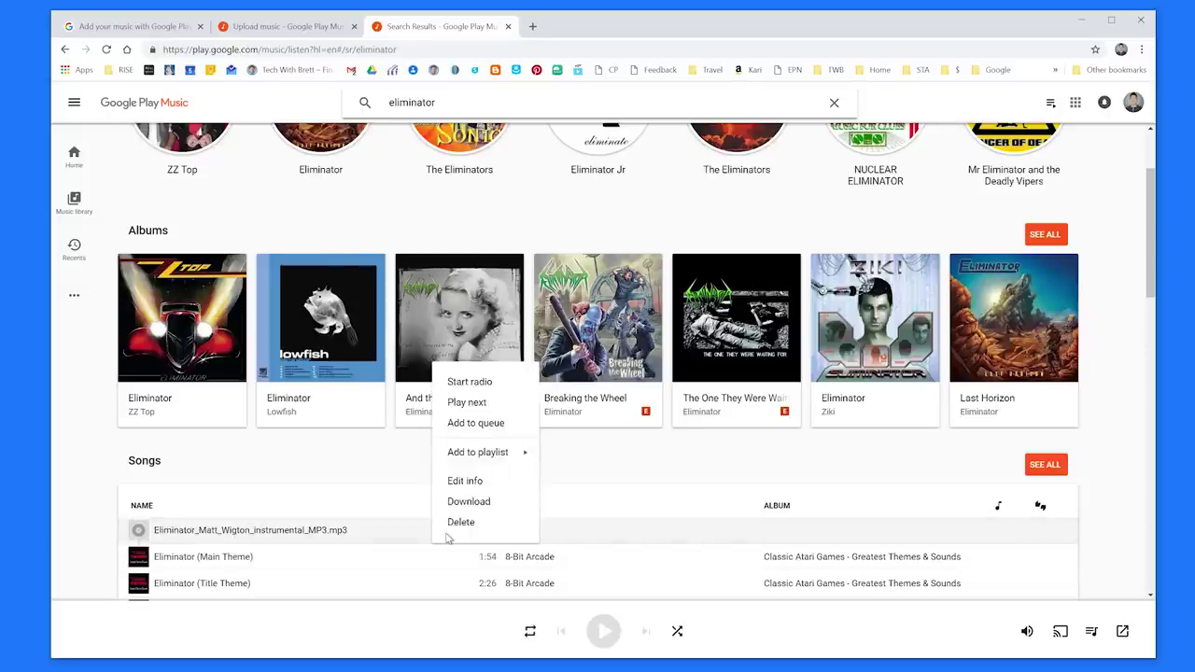
pyautogui.moveTo(480, 453)
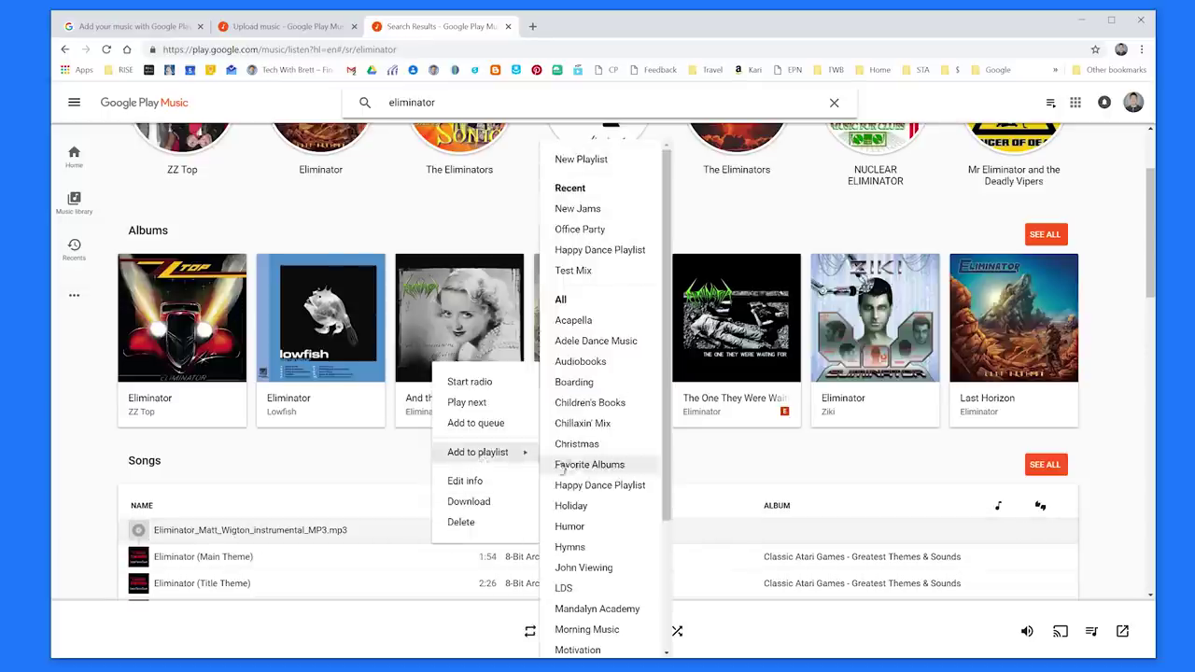
pyautogui.click(578, 229)
pyautogui.scroll(3, 454, 280)
pyautogui.click(438, 102)
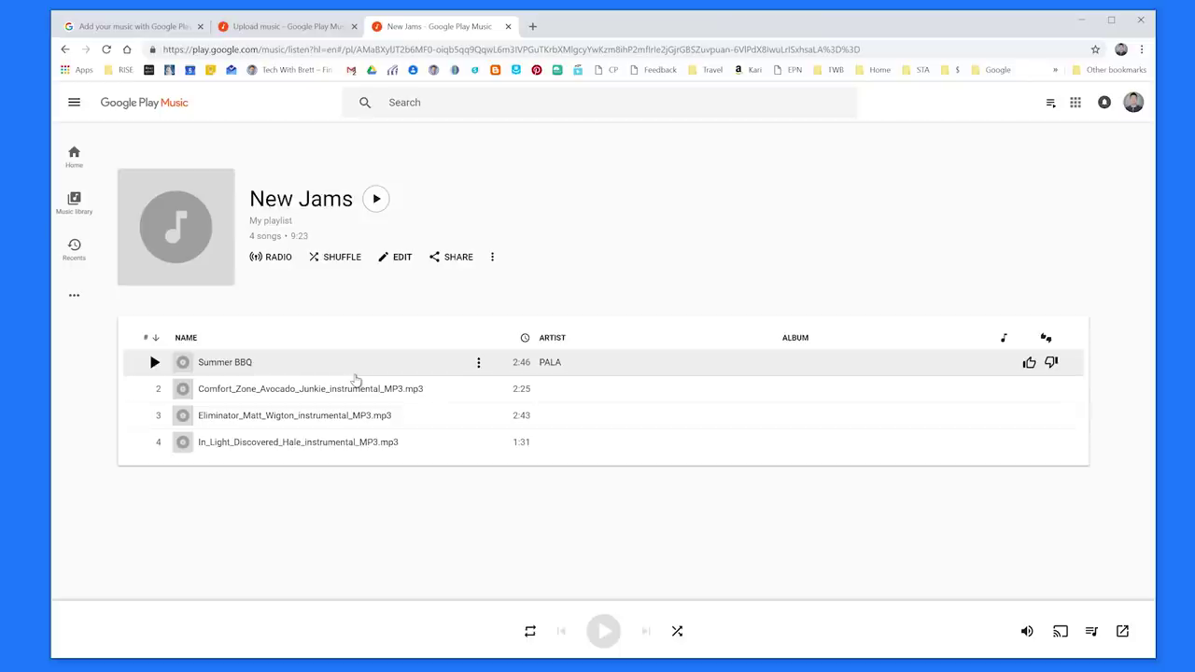
# Step: Play the Summer BBQ song from the New Jams playlist and pause it after a short listen
pyautogui.moveTo(356, 378); pyautogui.dragTo(310, 356)
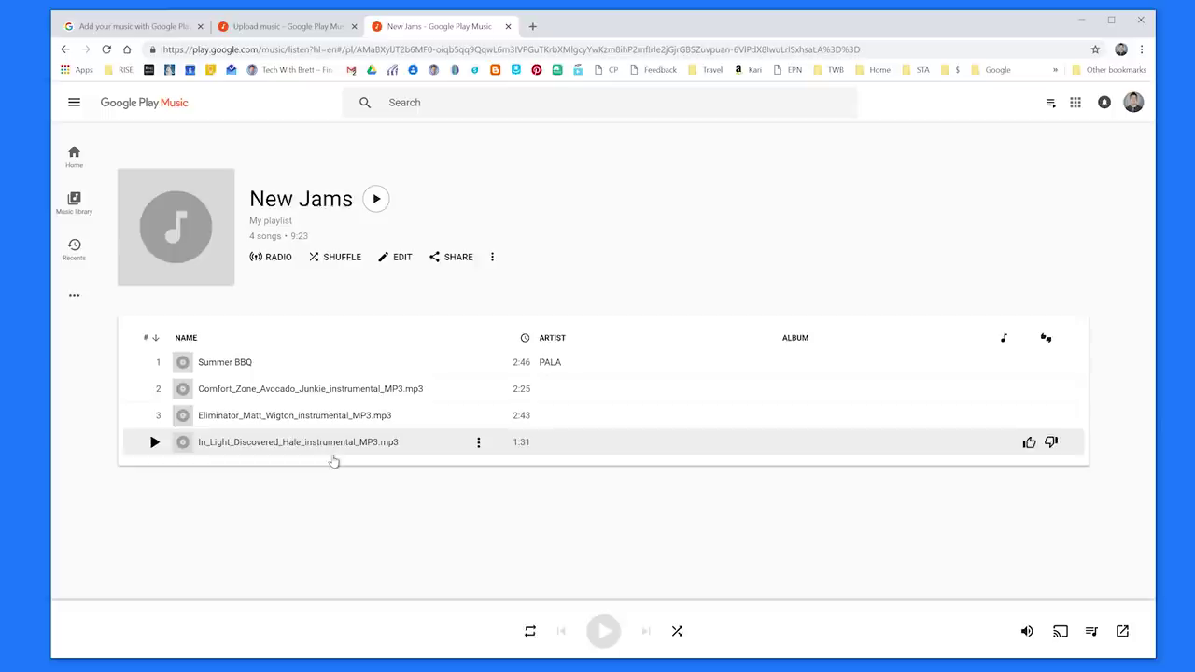
pyautogui.click(154, 363)
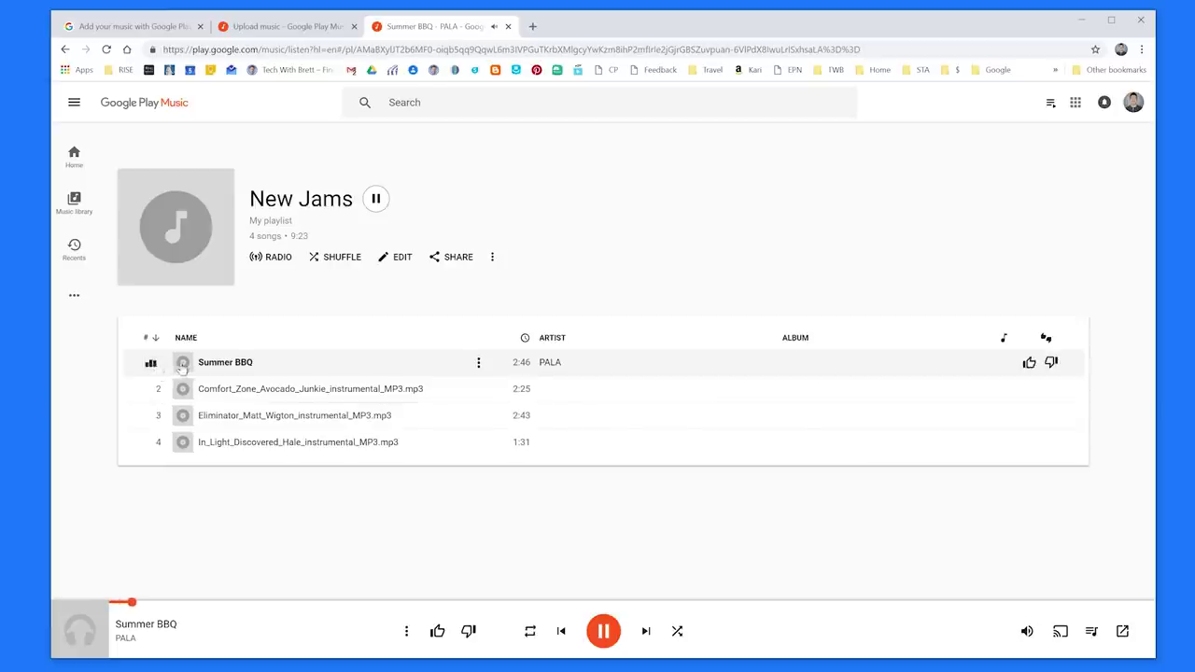
pyautogui.press('space')
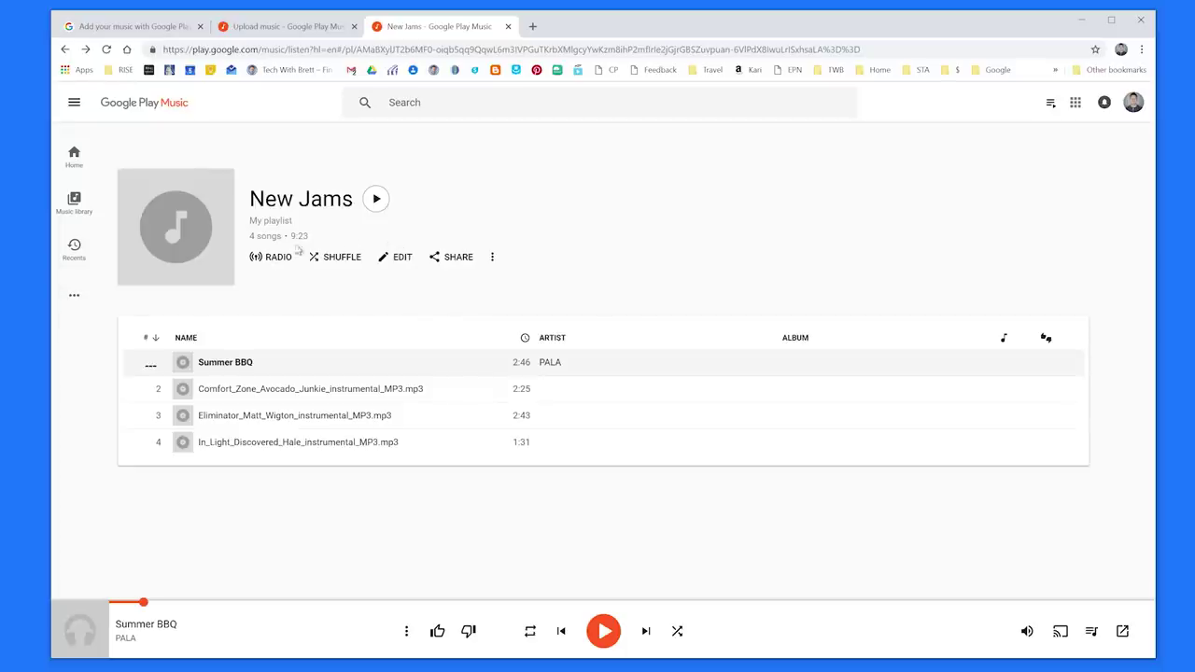
# Step: Examine the editable album info of Adele's album 19 in the music library's albums, and close it without saving
pyautogui.click(70, 212)
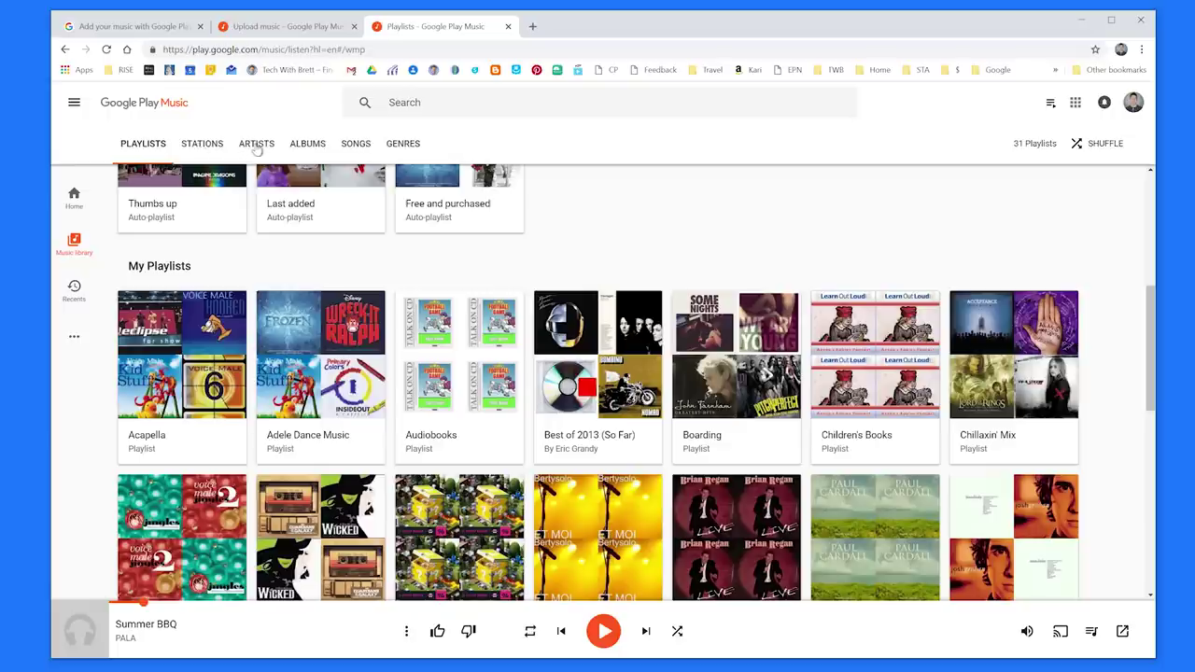
pyautogui.click(308, 145)
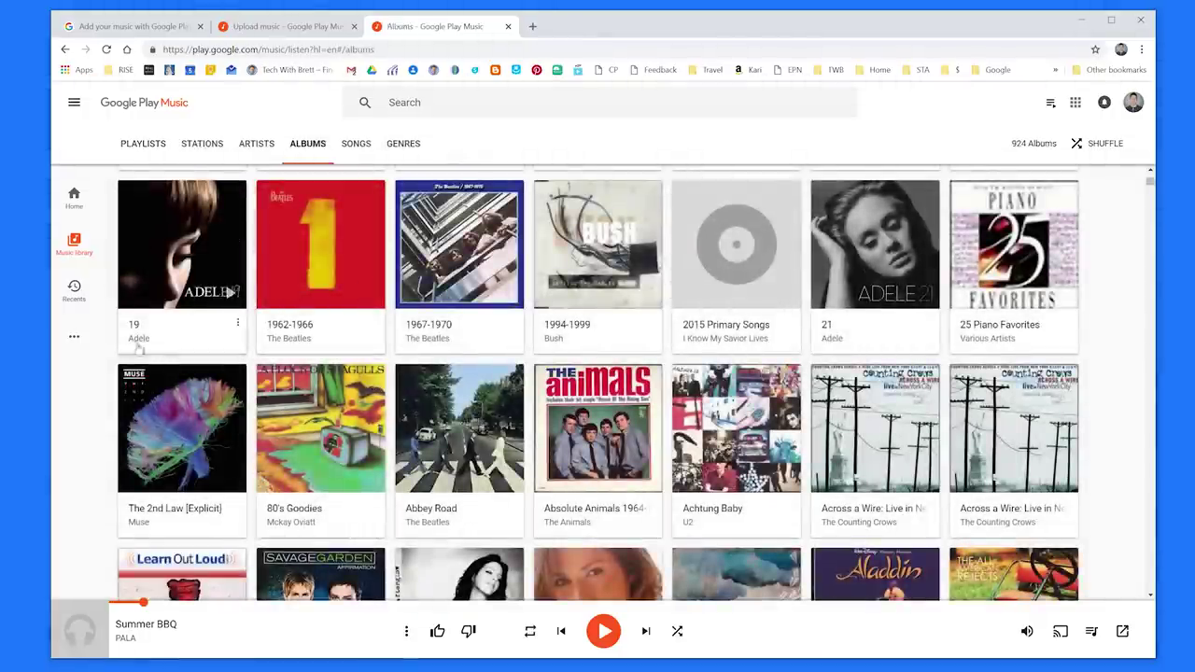
pyautogui.click(238, 327)
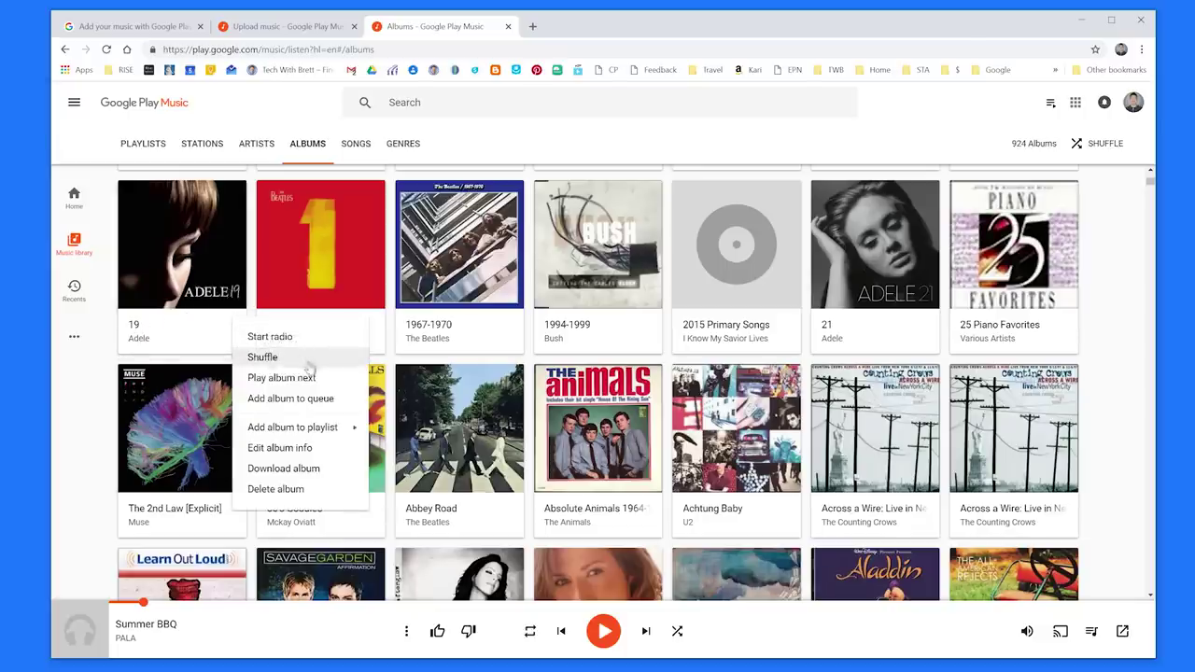
pyautogui.click(310, 452)
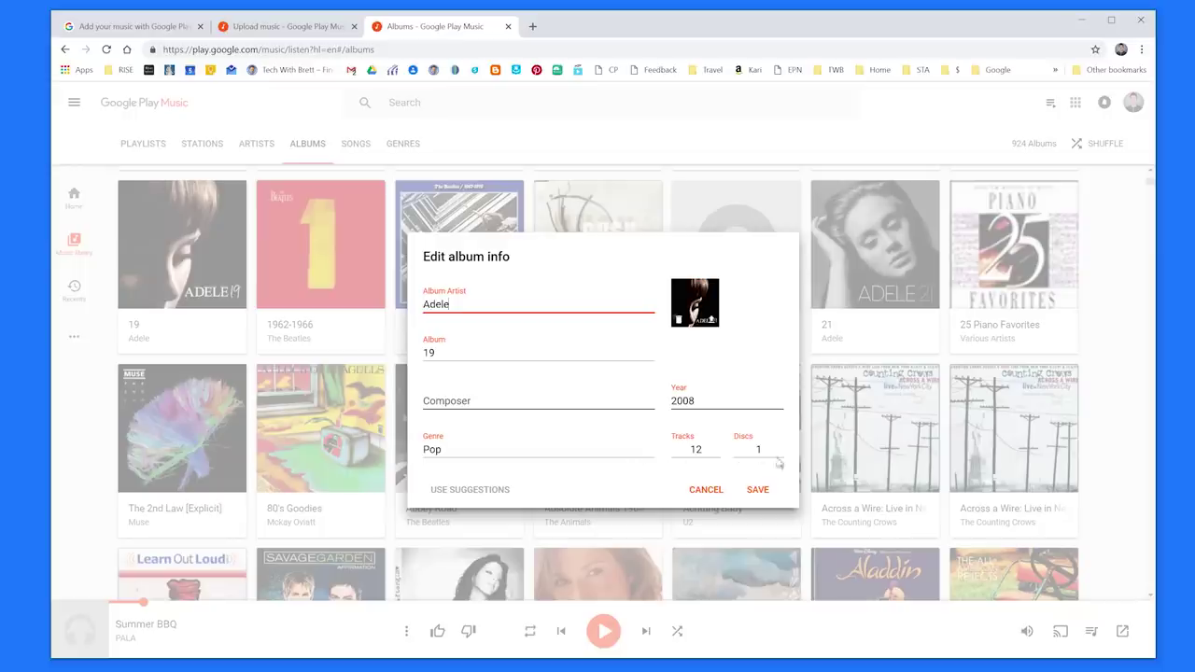
pyautogui.click(706, 491)
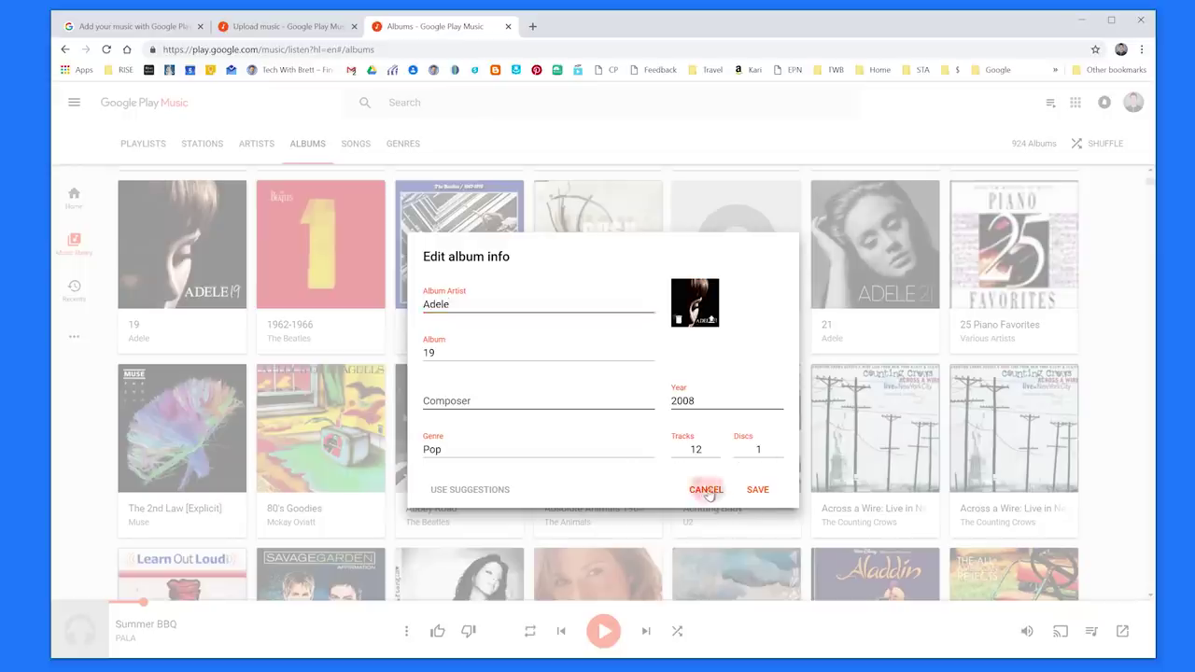
# Step: Open Adele's artist page from the album 19 and look over the top songs, albums and own library items
pyautogui.click(136, 342)
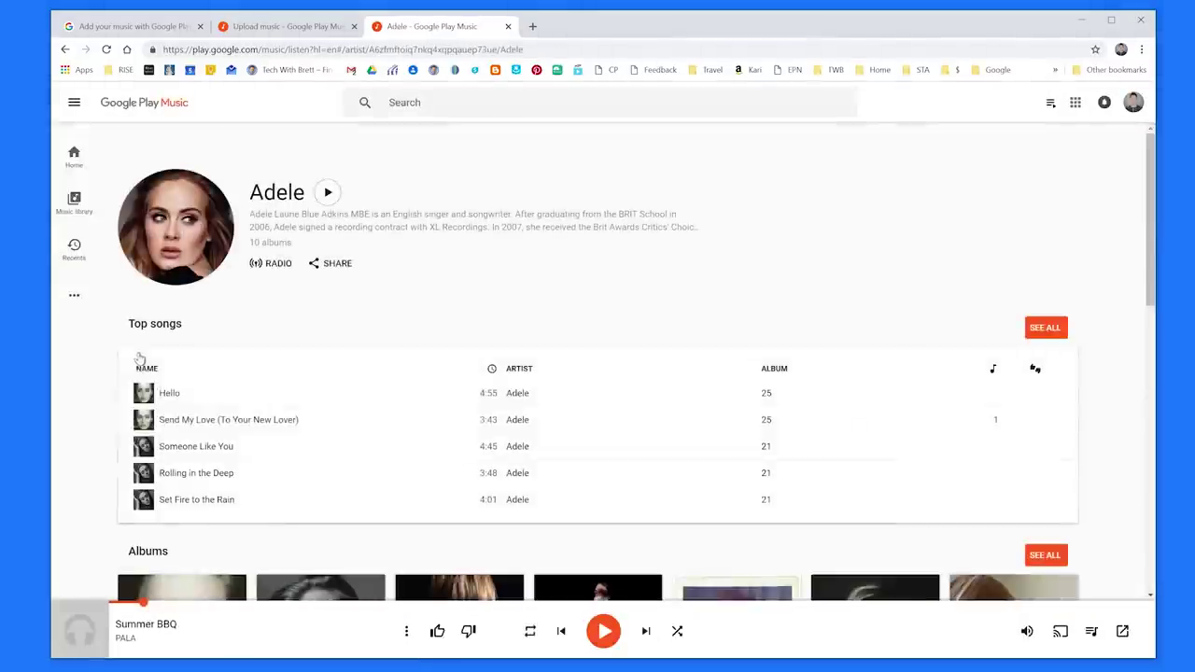
pyautogui.scroll(-2, 396, 356)
pyautogui.scroll(2, 397, 356)
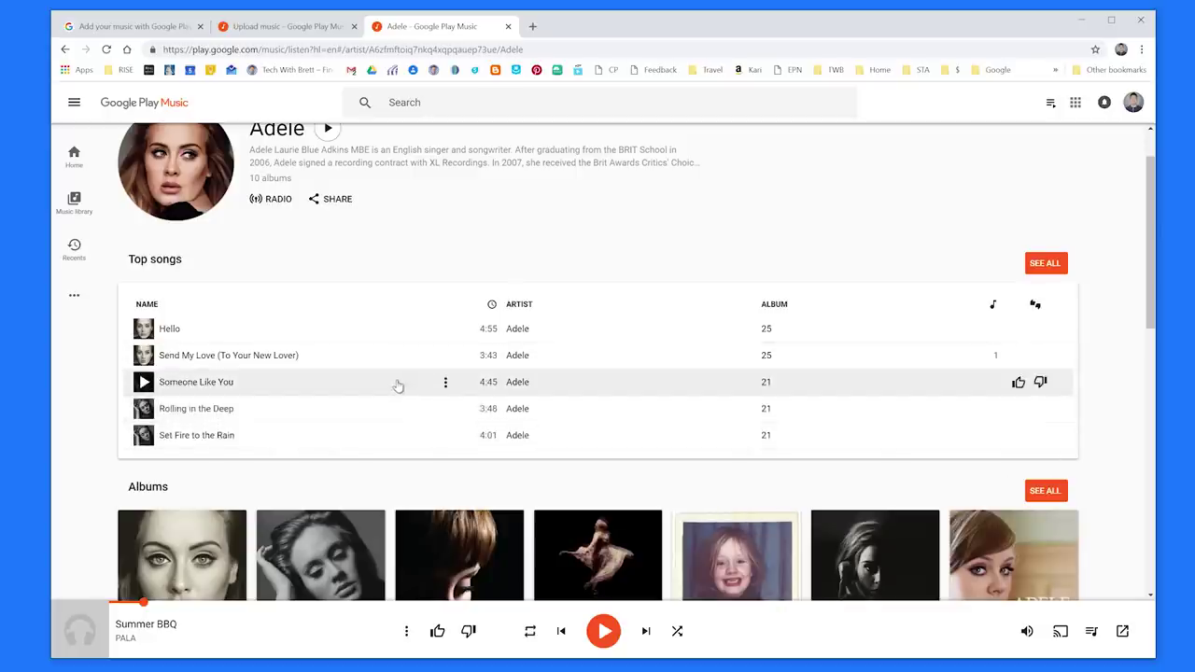
pyautogui.scroll(-5, 389, 392)
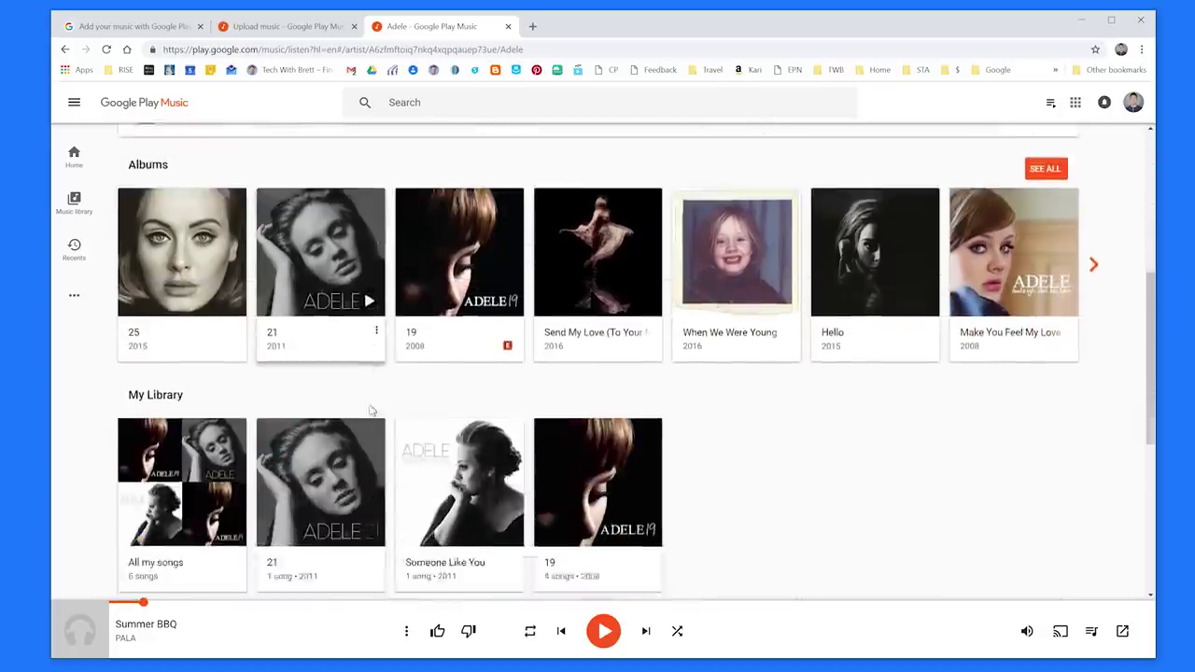
pyautogui.scroll(3, 343, 450)
pyautogui.scroll(2, 343, 450)
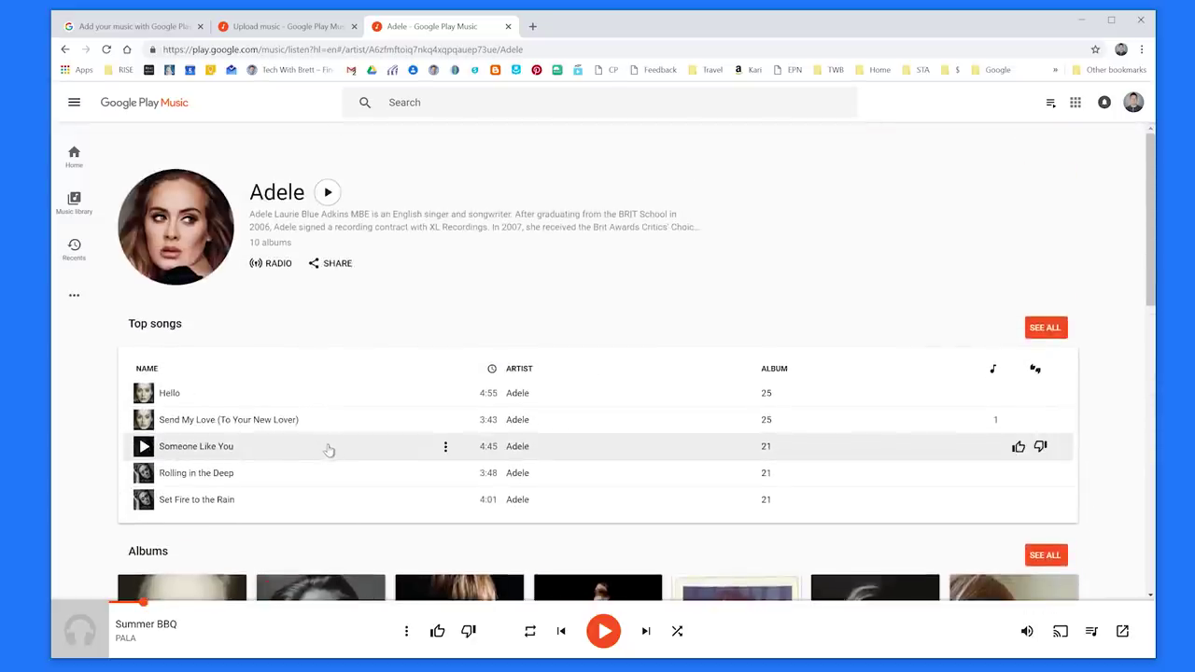